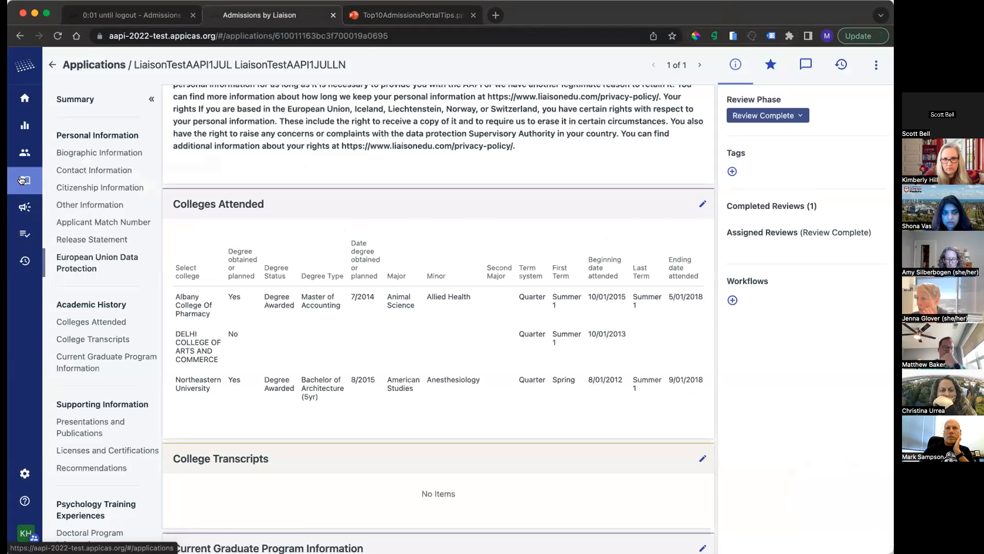
Step: Export all listed applications with the Default PDF Export and dismiss the export message
{"action": "left_click", "coordinate": [21, 179]}
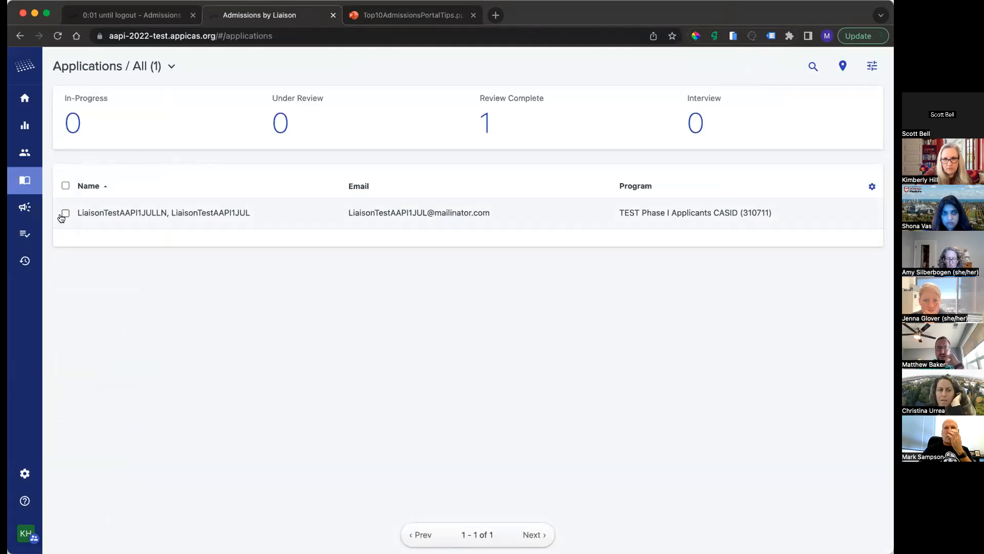
{"action": "left_click", "coordinate": [65, 185]}
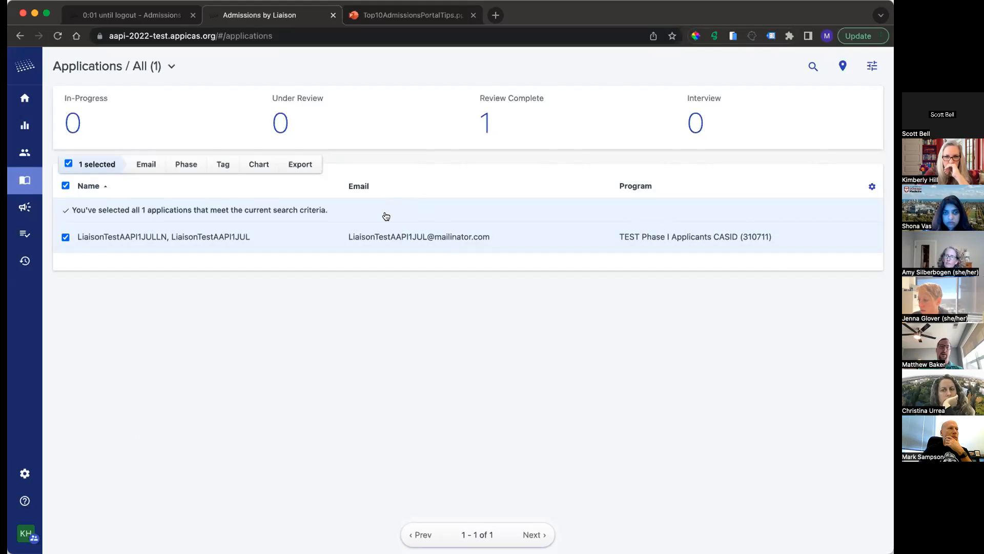
{"action": "left_click", "coordinate": [300, 169]}
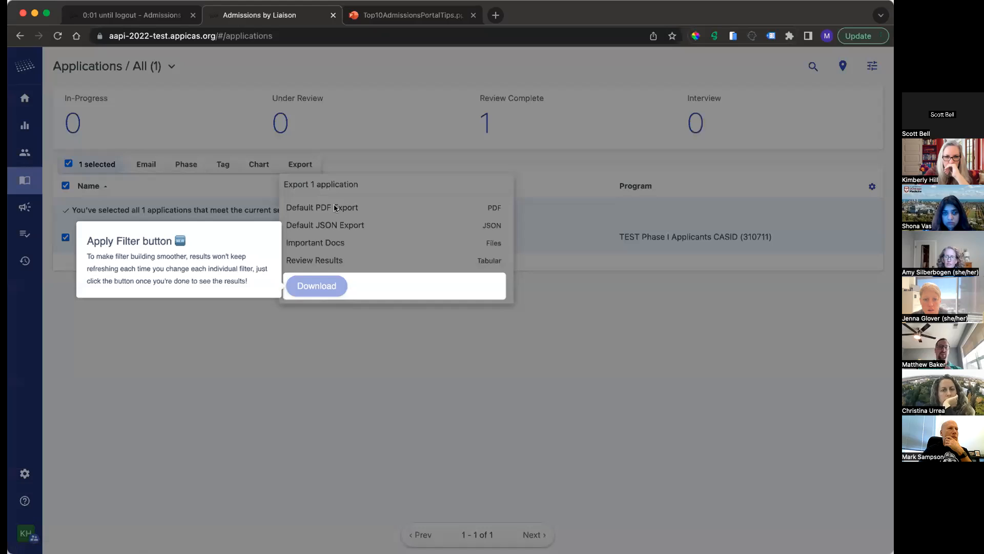
{"action": "left_click", "coordinate": [181, 244]}
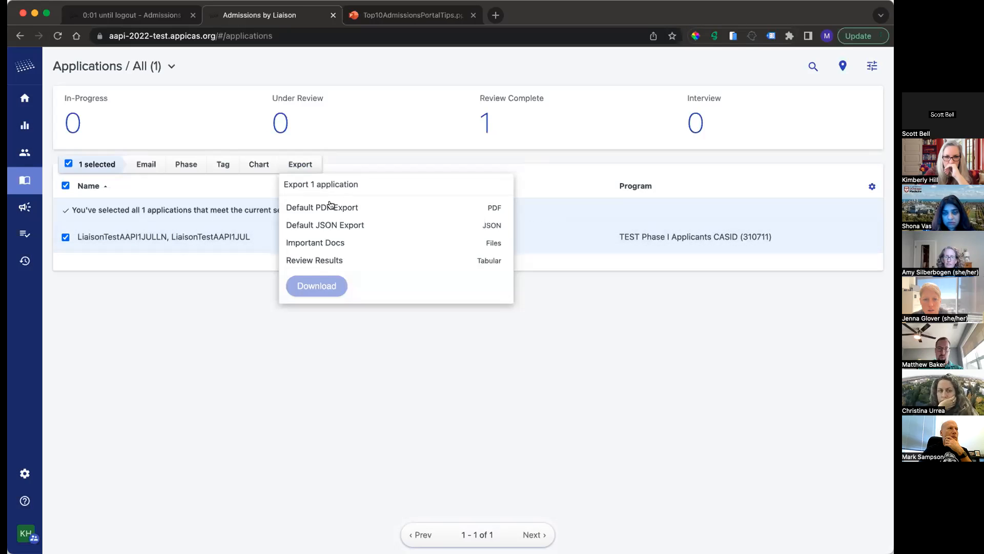
{"action": "left_click", "coordinate": [315, 207]}
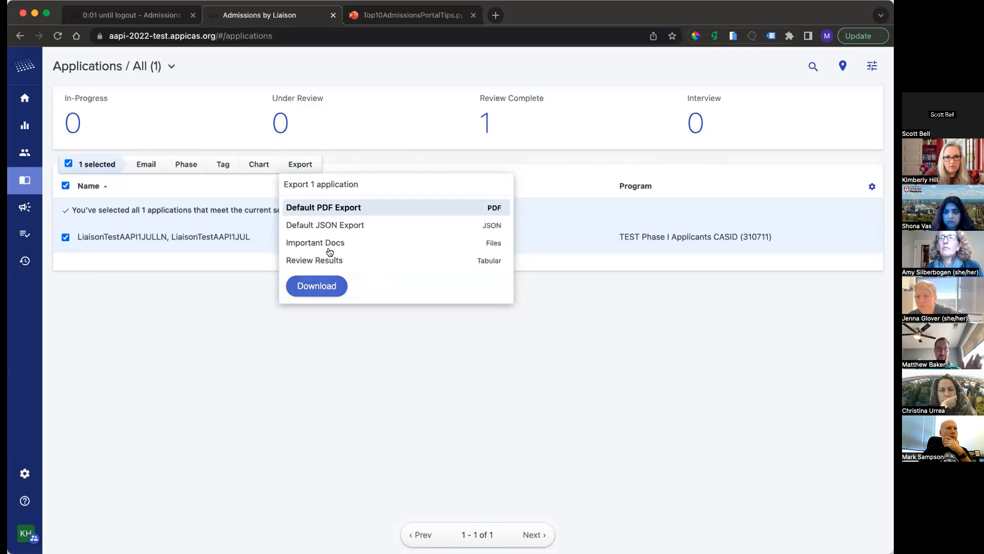
{"action": "left_click", "coordinate": [318, 287]}
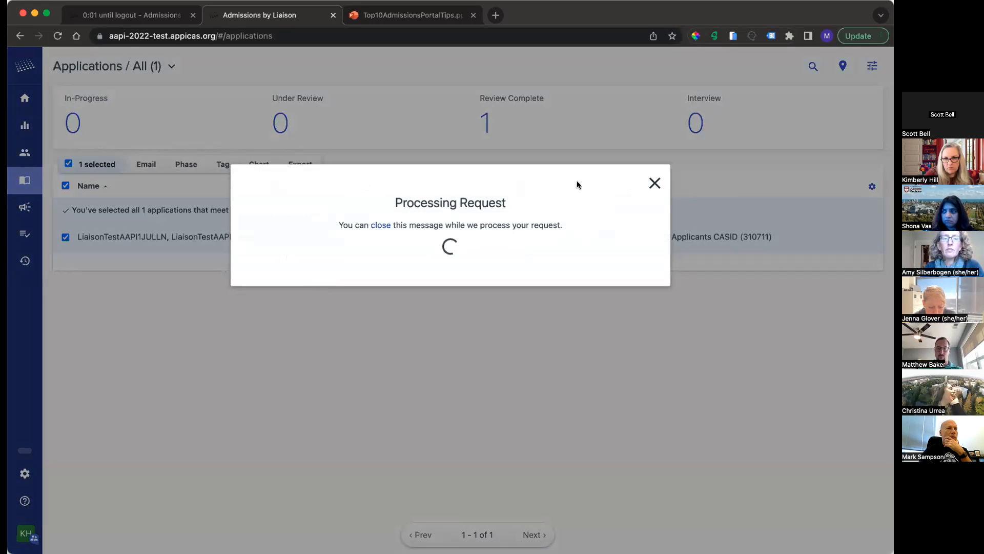
{"action": "left_click", "coordinate": [656, 183]}
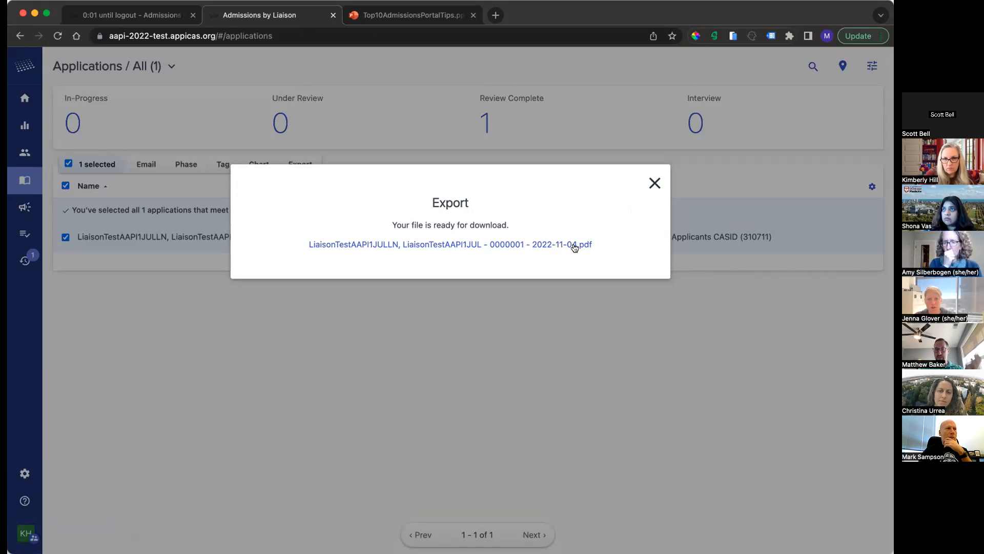
{"action": "left_click", "coordinate": [654, 183]}
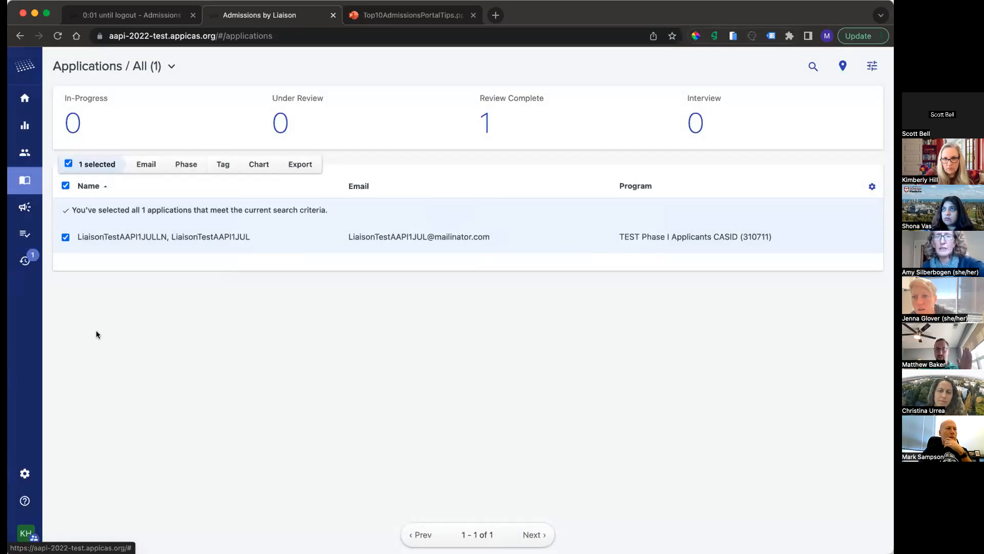
Step: Download the Application PDF Export from the activity downloads and open the PDF file
{"action": "left_click", "coordinate": [24, 261]}
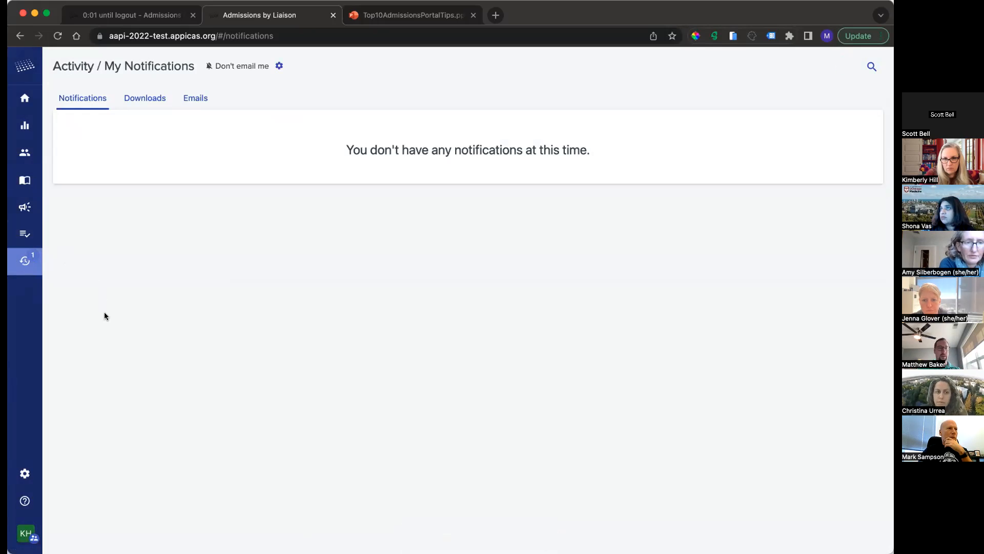
{"action": "left_click", "coordinate": [153, 106]}
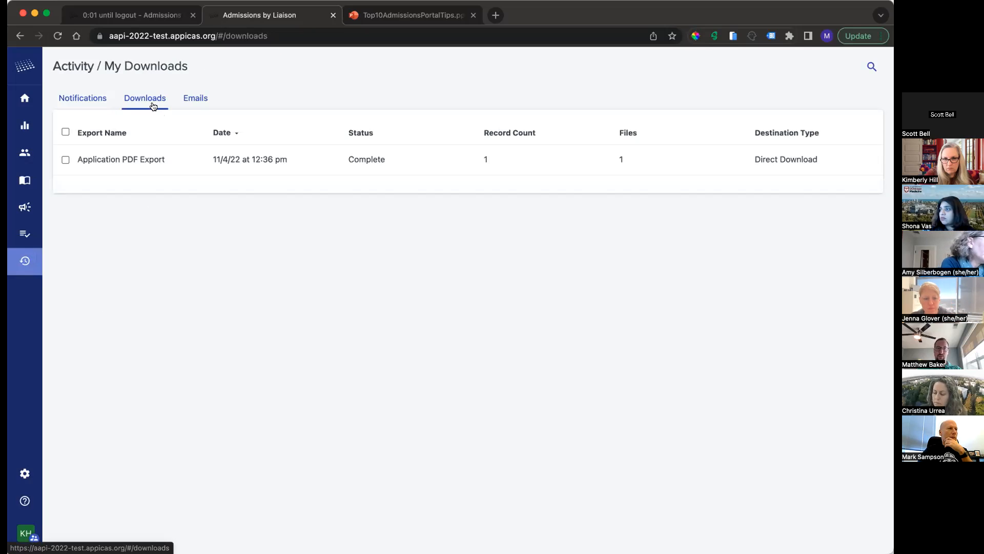
{"action": "left_click", "coordinate": [167, 161]}
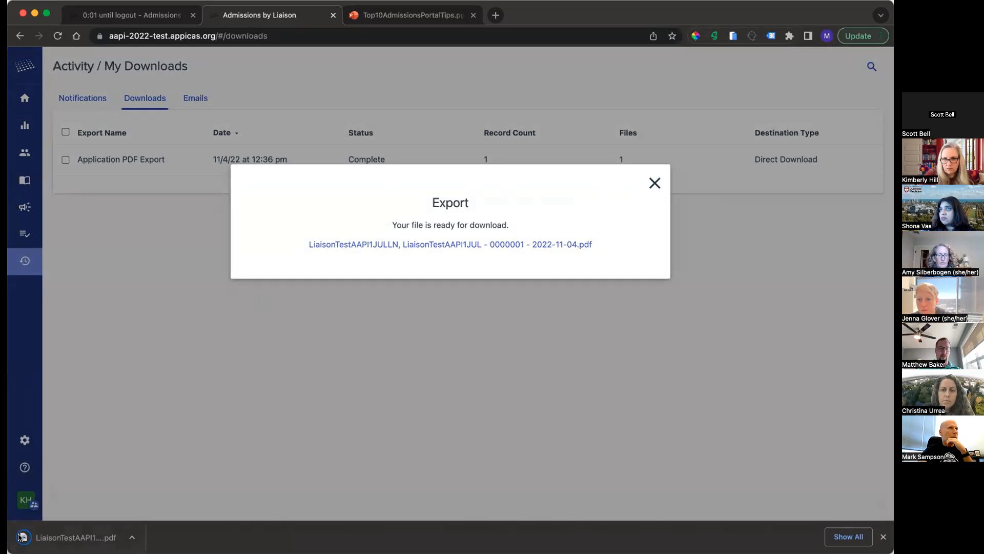
{"action": "left_click", "coordinate": [20, 537]}
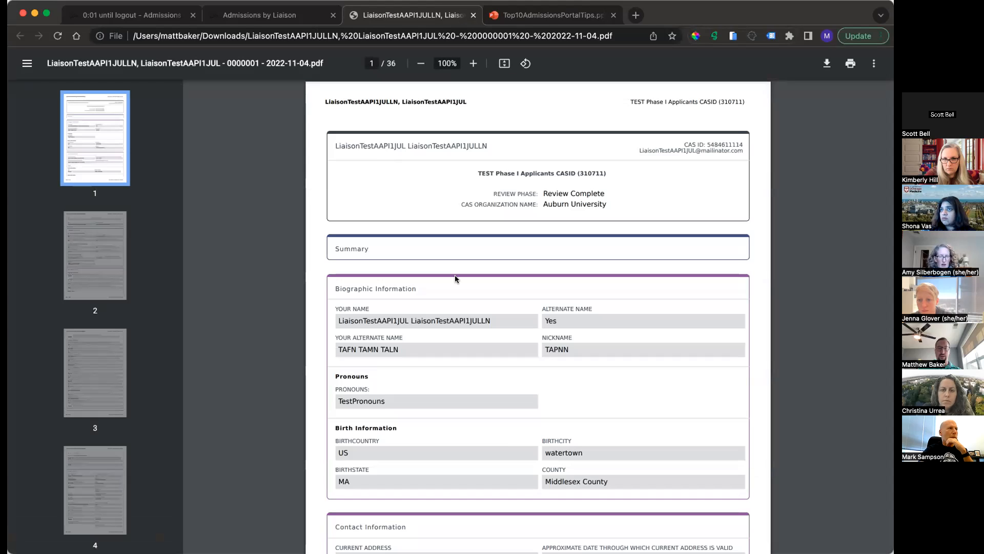
Step: Skim the early pages of the exported application PDF and dismiss the export message back in the admissions portal
{"action": "scroll", "coordinate": [170, 310], "scroll_direction": "down", "scroll_amount": 10}
{"action": "scroll", "coordinate": [170, 310], "scroll_direction": "up", "scroll_amount": 10}
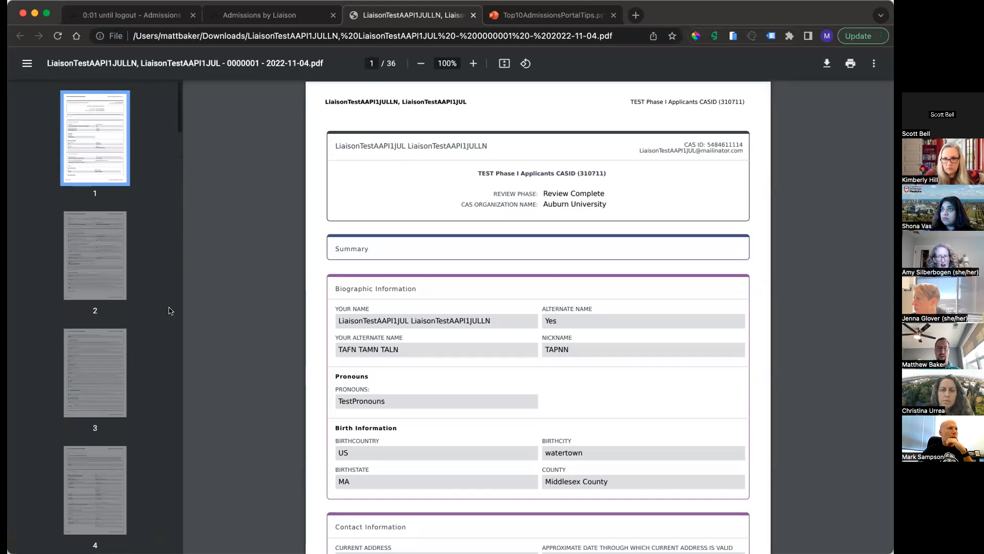
{"action": "scroll", "coordinate": [617, 285], "scroll_direction": "down", "scroll_amount": 20}
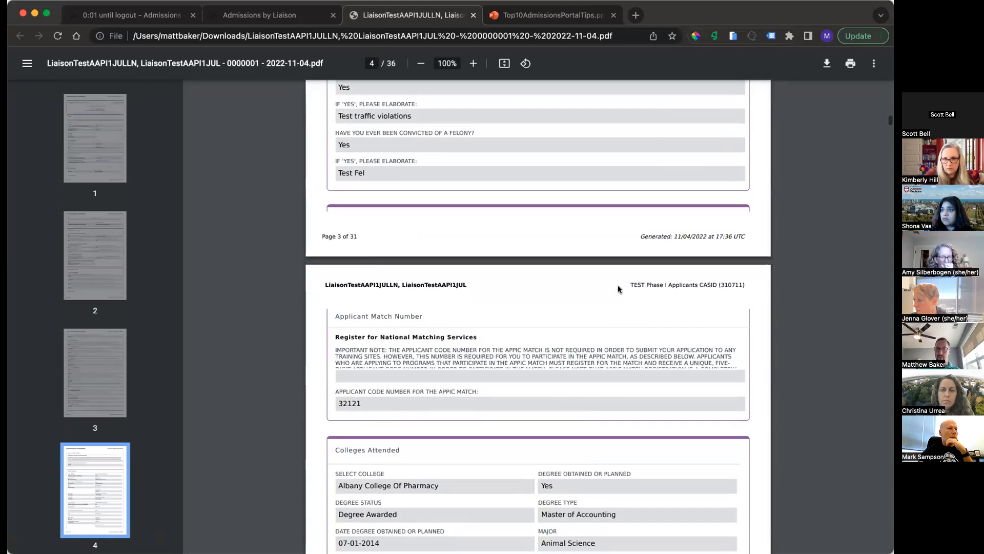
{"action": "scroll", "coordinate": [618, 288], "scroll_direction": "down", "scroll_amount": 15}
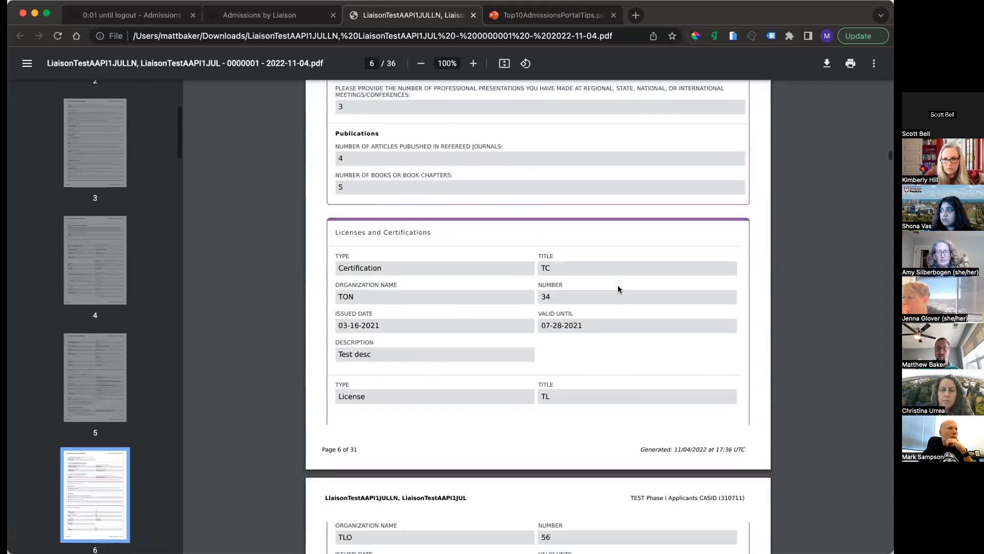
{"action": "scroll", "coordinate": [618, 289], "scroll_direction": "up", "scroll_amount": 10}
{"action": "scroll", "coordinate": [617, 285], "scroll_direction": "up", "scroll_amount": 3}
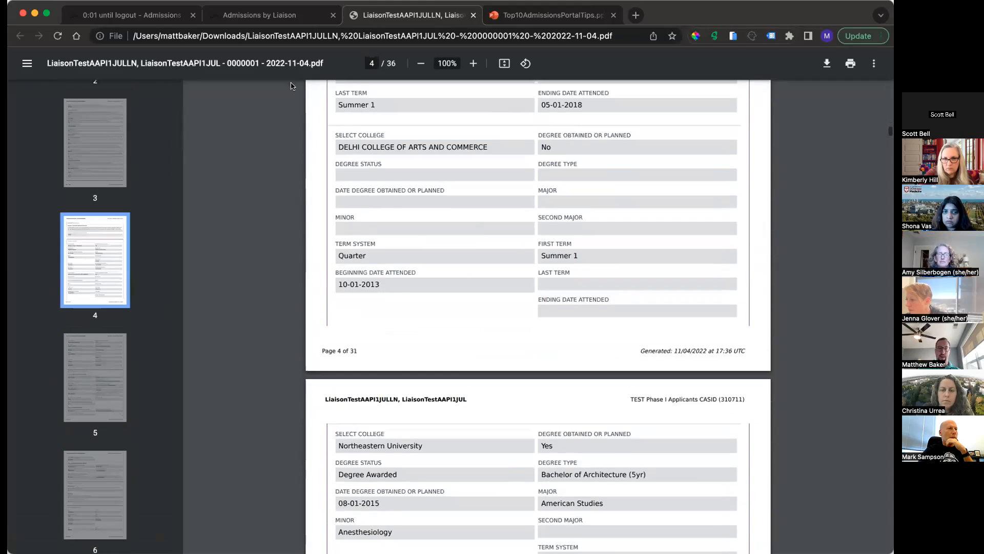
{"action": "left_click", "coordinate": [282, 15]}
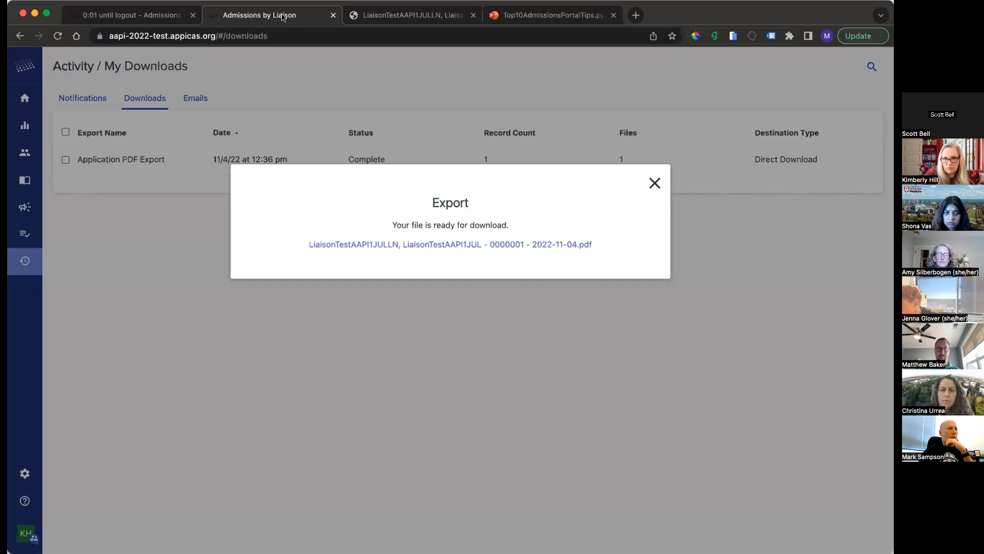
{"action": "left_click", "coordinate": [654, 183]}
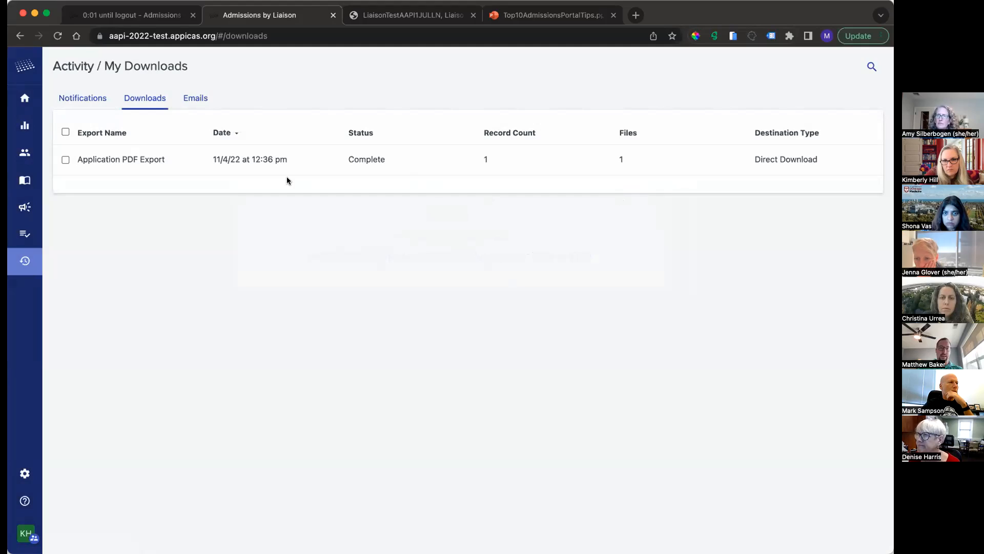
Step: Examine the exported PDF's applicant details, recommendations, experience hours, reviewer responses and the documents appended at the end
{"action": "left_click", "coordinate": [391, 16]}
{"action": "scroll", "coordinate": [471, 211], "scroll_direction": "up", "scroll_amount": 20}
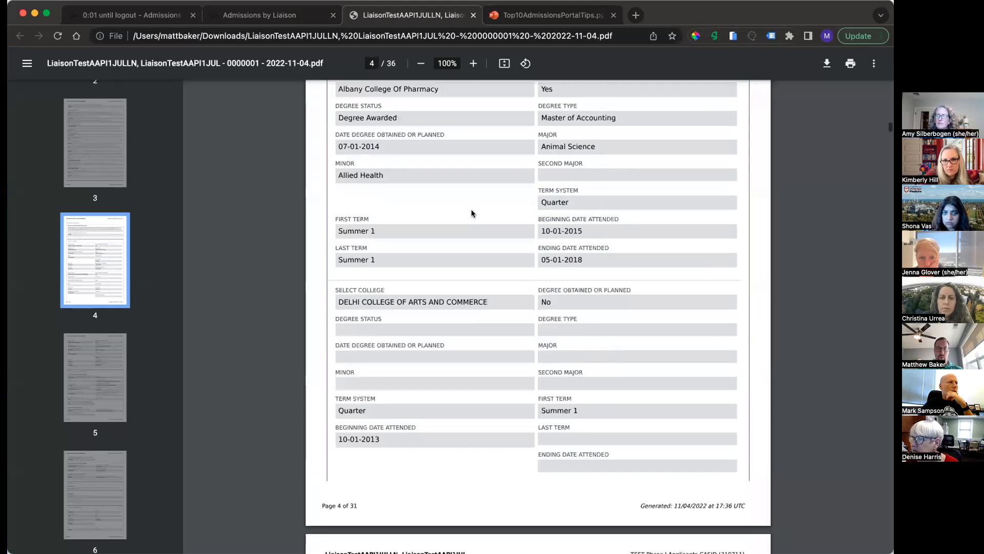
{"action": "scroll", "coordinate": [471, 212], "scroll_direction": "up", "scroll_amount": 12}
{"action": "scroll", "coordinate": [472, 212], "scroll_direction": "down", "scroll_amount": 20}
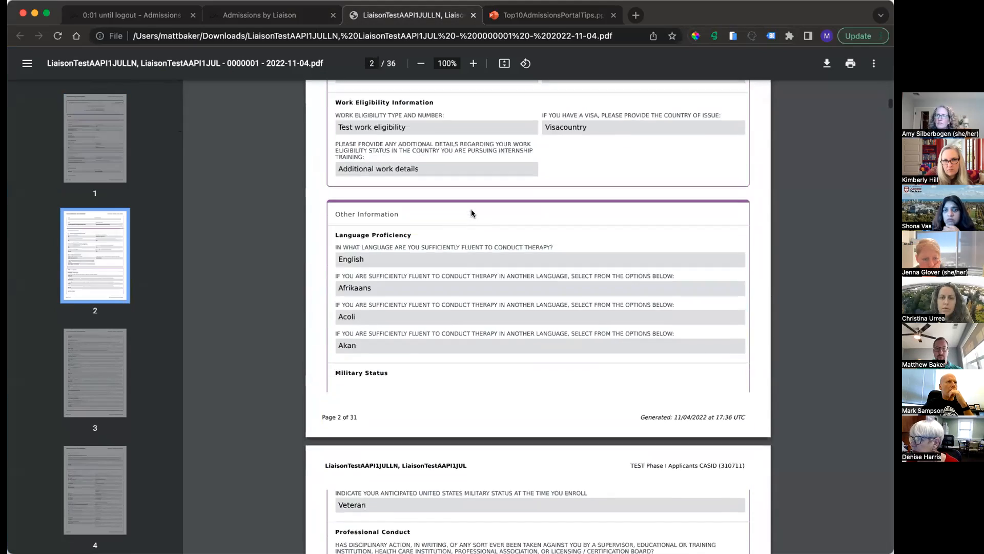
{"action": "scroll", "coordinate": [471, 210], "scroll_direction": "down", "scroll_amount": 20}
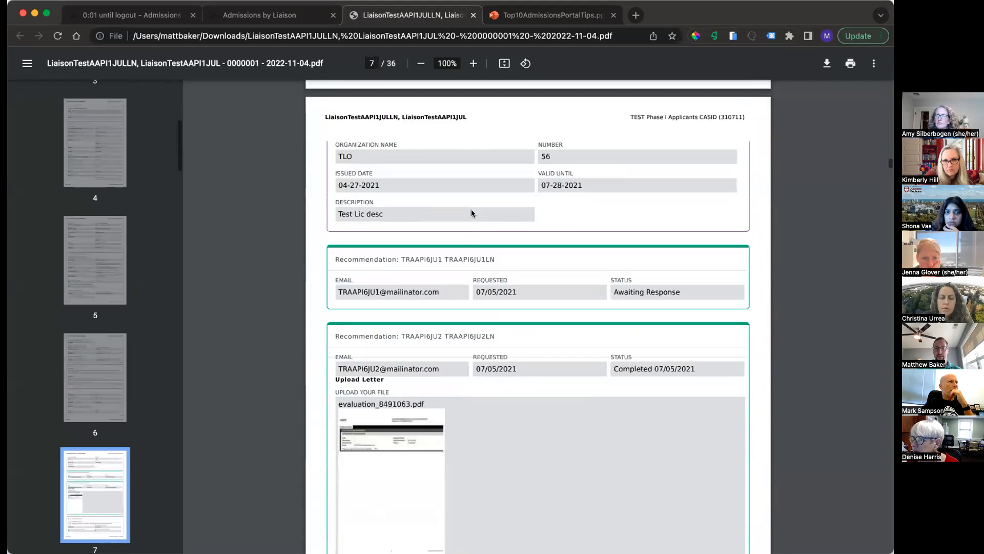
{"action": "scroll", "coordinate": [472, 213], "scroll_direction": "up", "scroll_amount": 5}
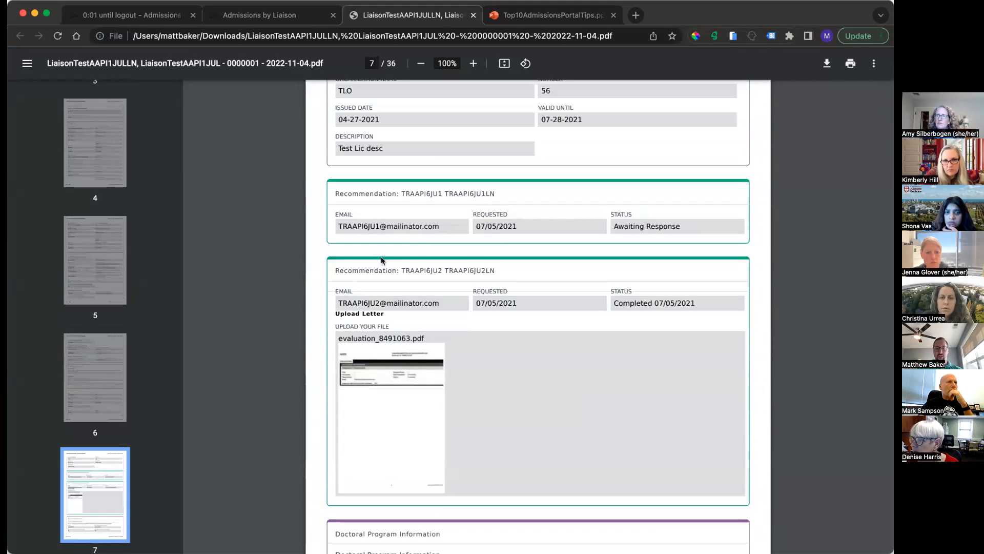
{"action": "scroll", "coordinate": [418, 362], "scroll_direction": "down", "scroll_amount": 20}
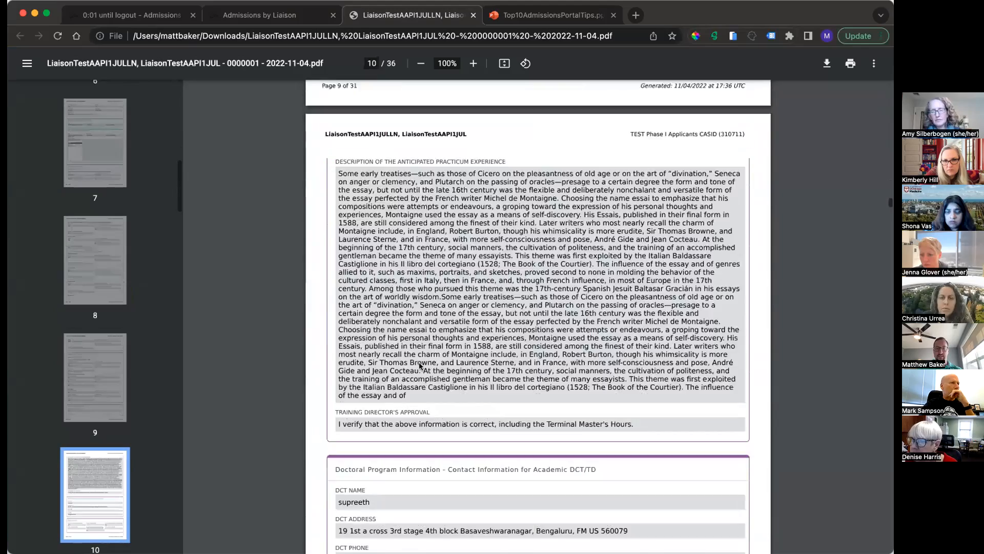
{"action": "scroll", "coordinate": [419, 365], "scroll_direction": "down", "scroll_amount": 20}
{"action": "scroll", "coordinate": [419, 365], "scroll_direction": "down", "scroll_amount": 20}
{"action": "scroll", "coordinate": [419, 365], "scroll_direction": "down", "scroll_amount": 20}
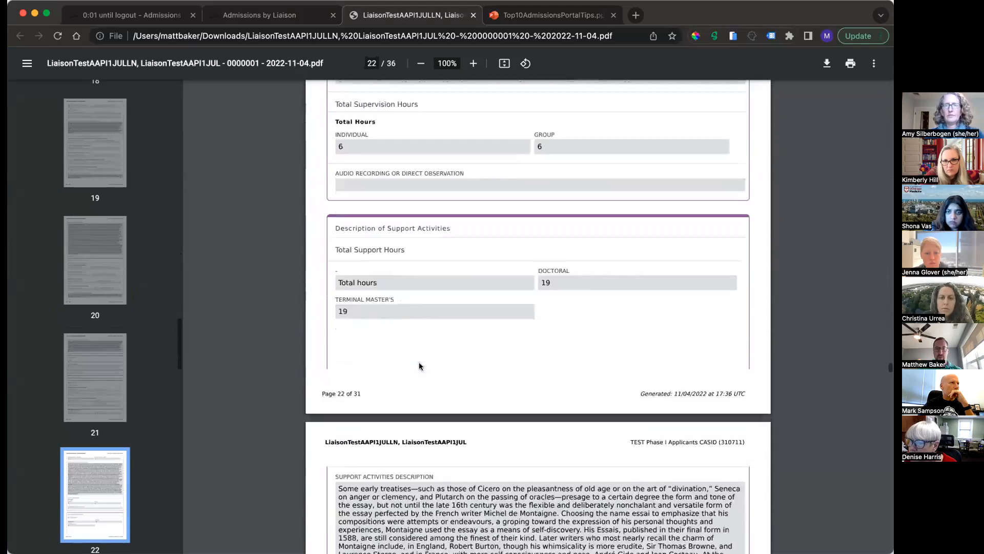
{"action": "scroll", "coordinate": [419, 366], "scroll_direction": "down", "scroll_amount": 20}
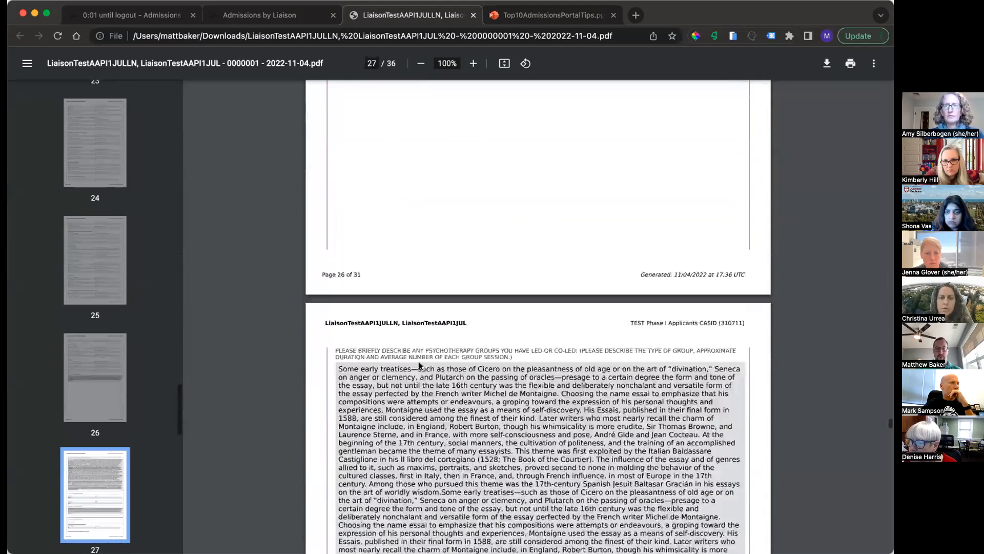
{"action": "scroll", "coordinate": [419, 366], "scroll_direction": "down", "scroll_amount": 20}
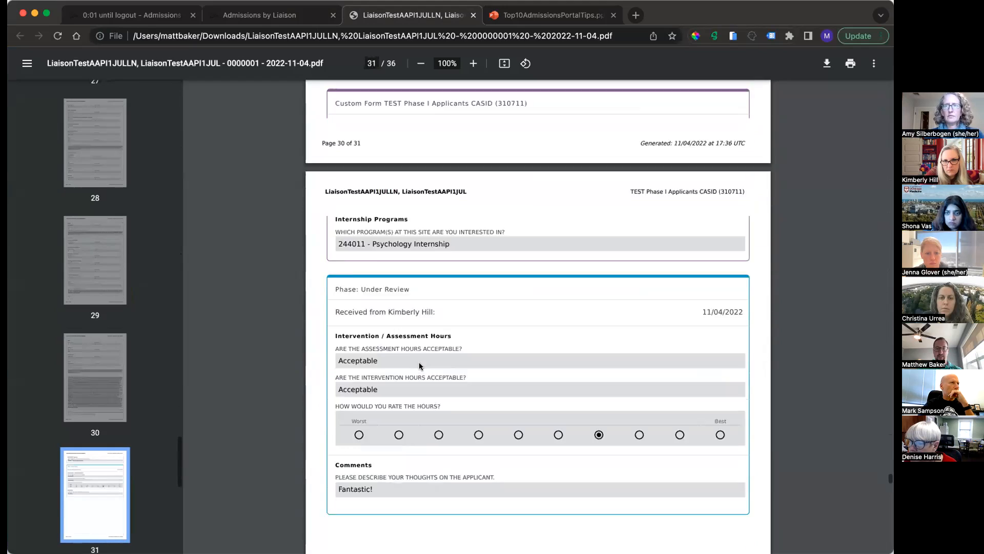
{"action": "scroll", "coordinate": [419, 366], "scroll_direction": "down", "scroll_amount": 13}
{"action": "scroll", "coordinate": [397, 340], "scroll_direction": "up", "scroll_amount": 3}
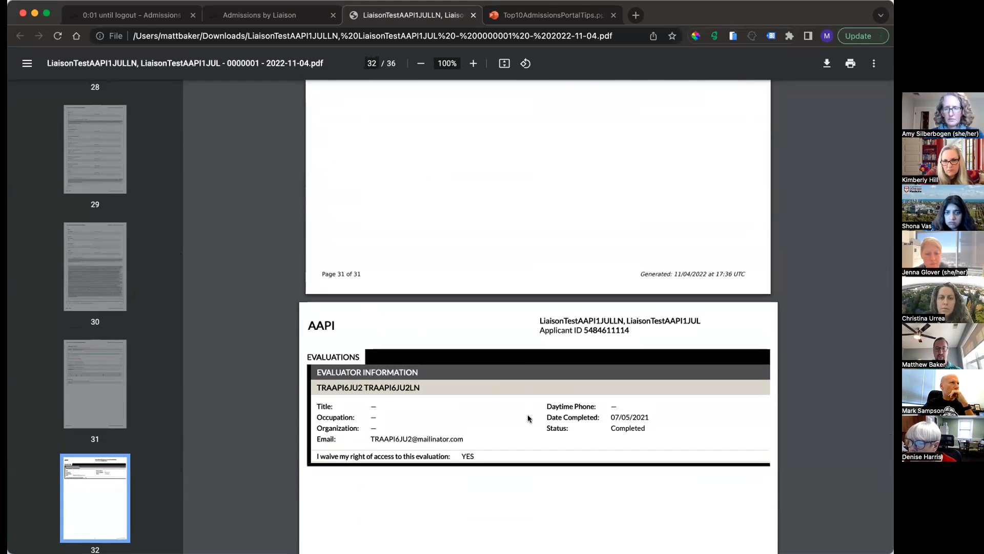
{"action": "scroll", "coordinate": [503, 199], "scroll_direction": "up", "scroll_amount": 9}
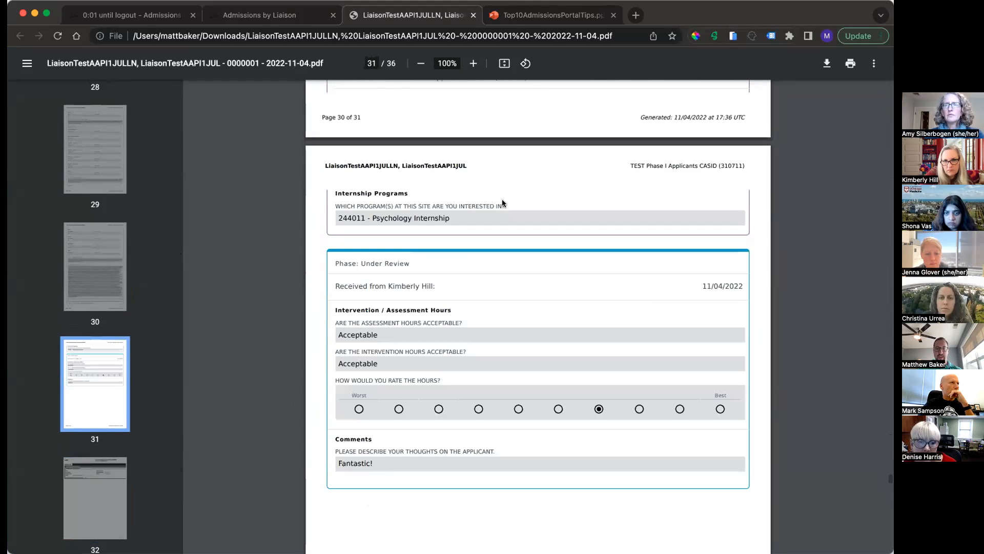
{"action": "scroll", "coordinate": [499, 314], "scroll_direction": "down", "scroll_amount": 20}
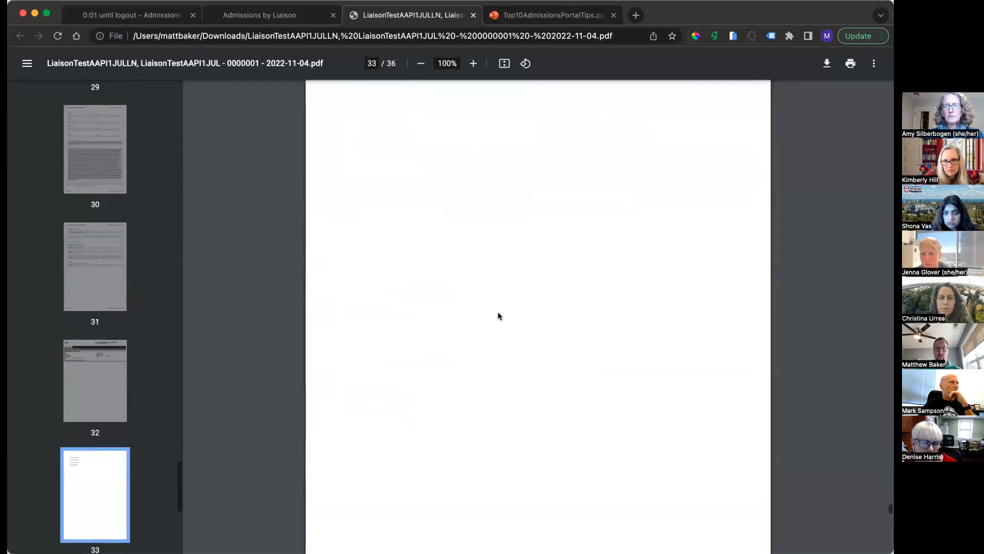
{"action": "scroll", "coordinate": [497, 312], "scroll_direction": "down", "scroll_amount": 8}
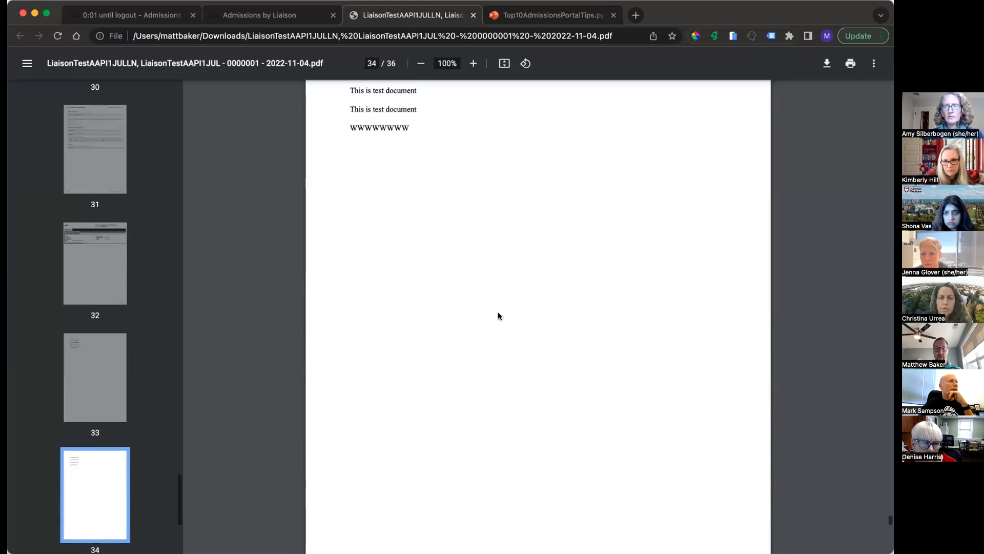
Step: Return to the admissions portal and start a new PDF export for applications in the export settings
{"action": "left_click", "coordinate": [268, 18]}
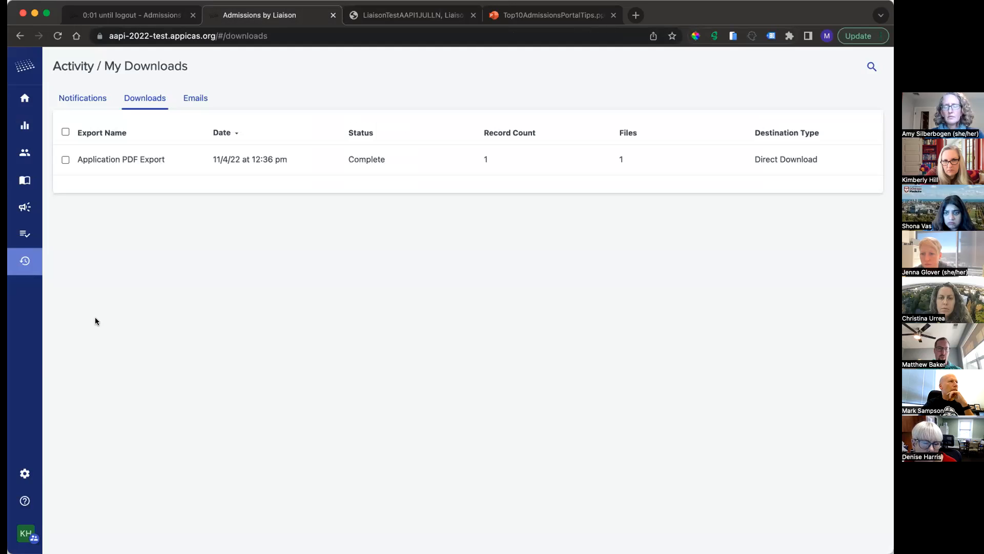
{"action": "left_click", "coordinate": [24, 473]}
{"action": "left_click", "coordinate": [44, 334]}
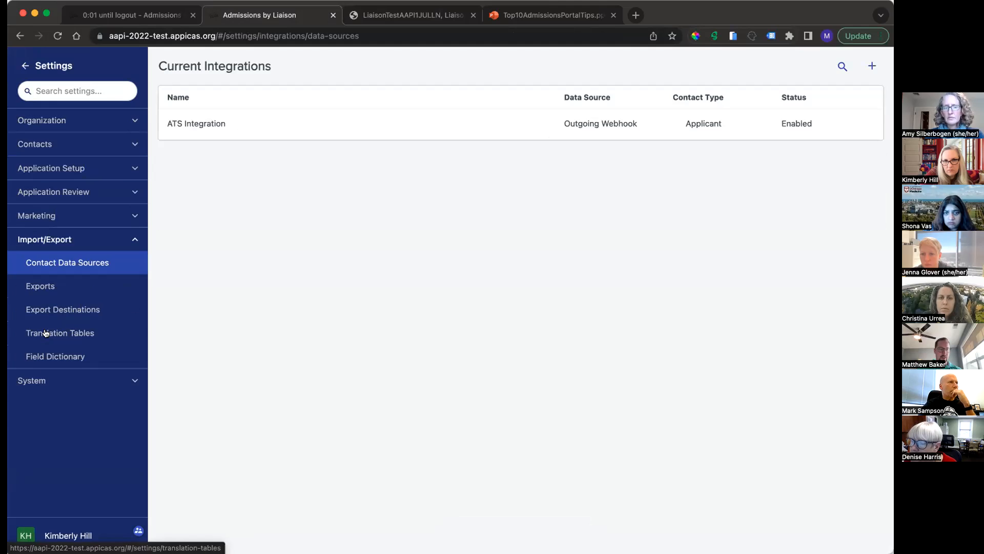
{"action": "left_click", "coordinate": [37, 292]}
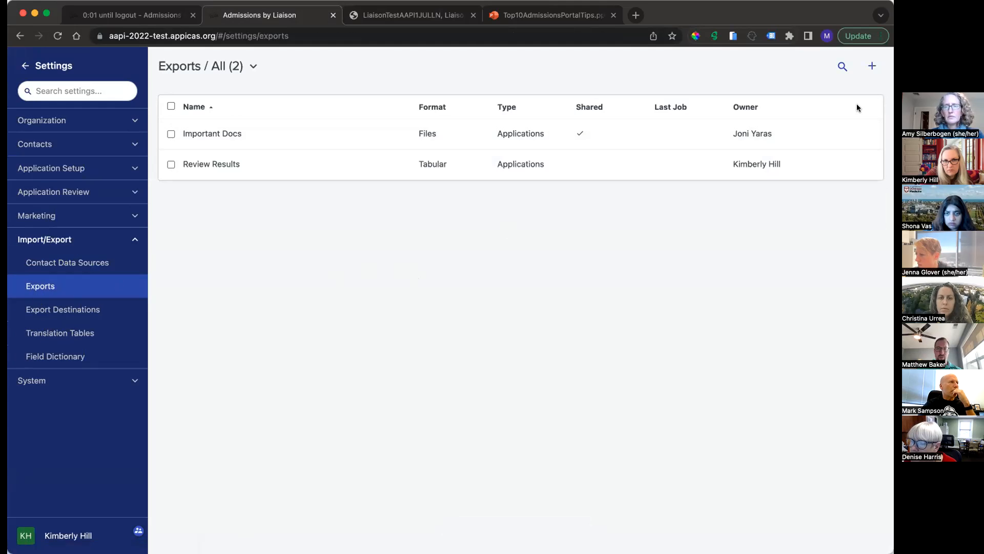
{"action": "left_click", "coordinate": [872, 66]}
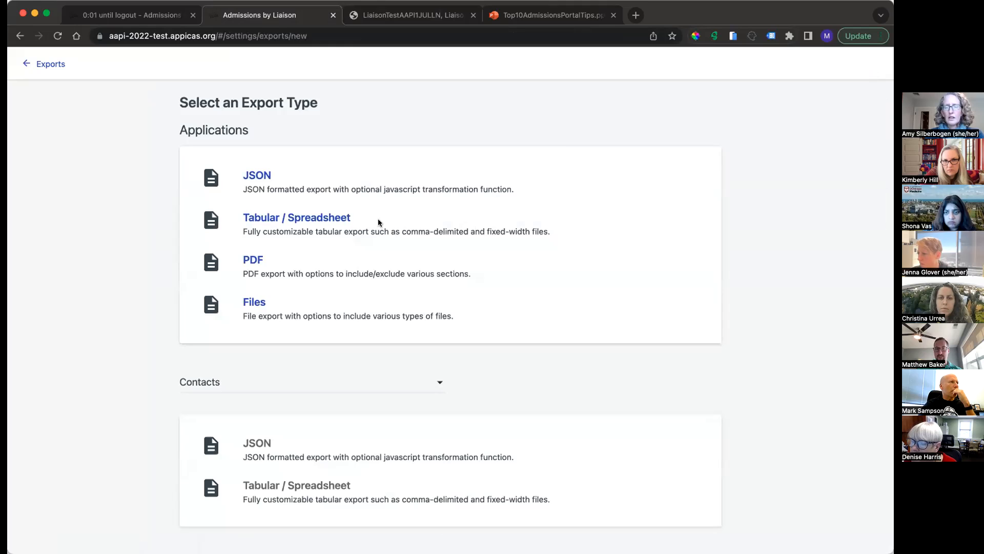
{"action": "double_click", "coordinate": [237, 259]}
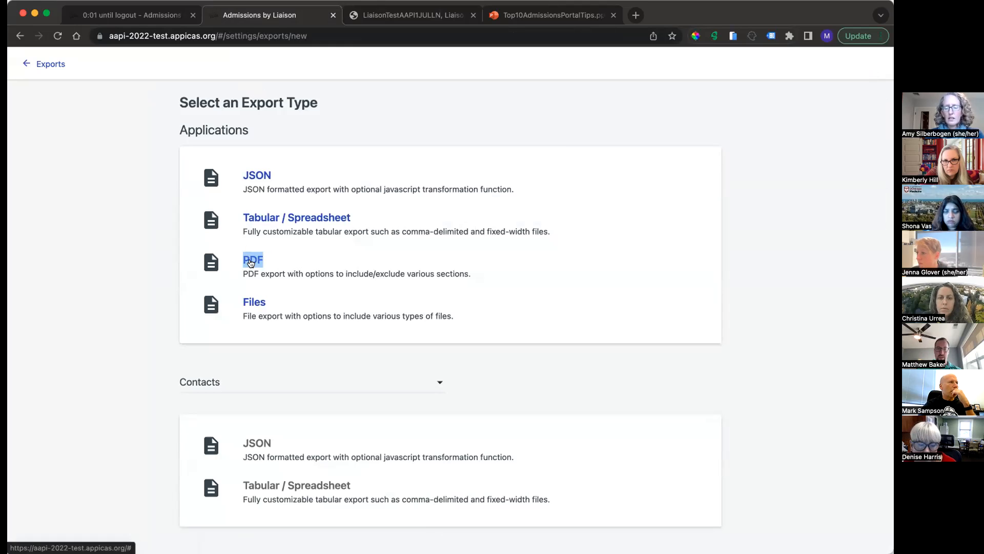
{"action": "left_click", "coordinate": [250, 263]}
Step: Name the new application PDF export "Just Documents"
{"action": "left_click", "coordinate": [266, 186]}
{"action": "type", "text": "Port"}
{"action": "key", "text": "BackSpace"}
{"action": "key", "text": "BackSpace"}
{"action": "key", "text": "BackSpace"}
{"action": "key", "text": "BackSpace"}
{"action": "type", "text": "Just Documents"}
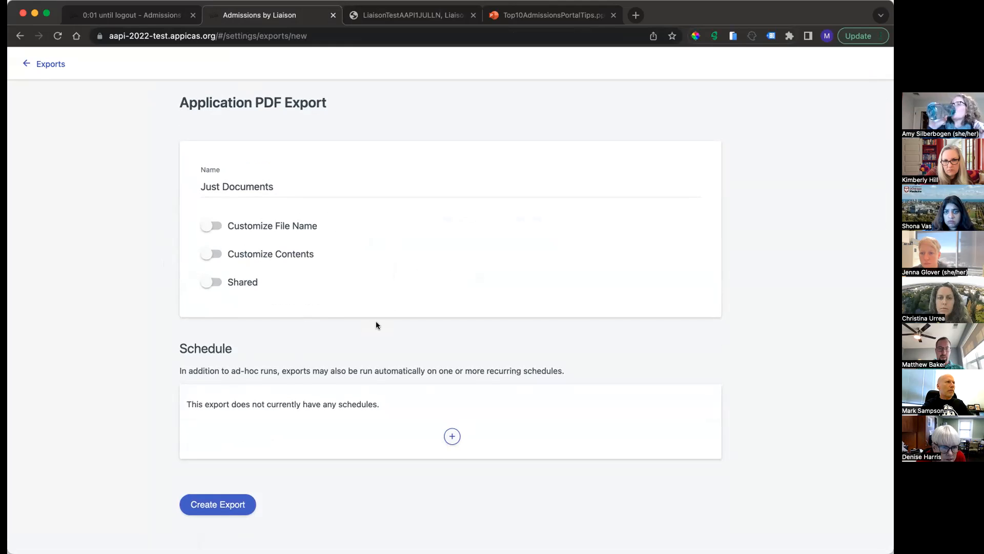
Step: Customize the export's contents, excluding Documents, Forms and Evaluations while keeping Cover Page, Attachments, Portfolios and References
{"action": "left_click", "coordinate": [269, 256]}
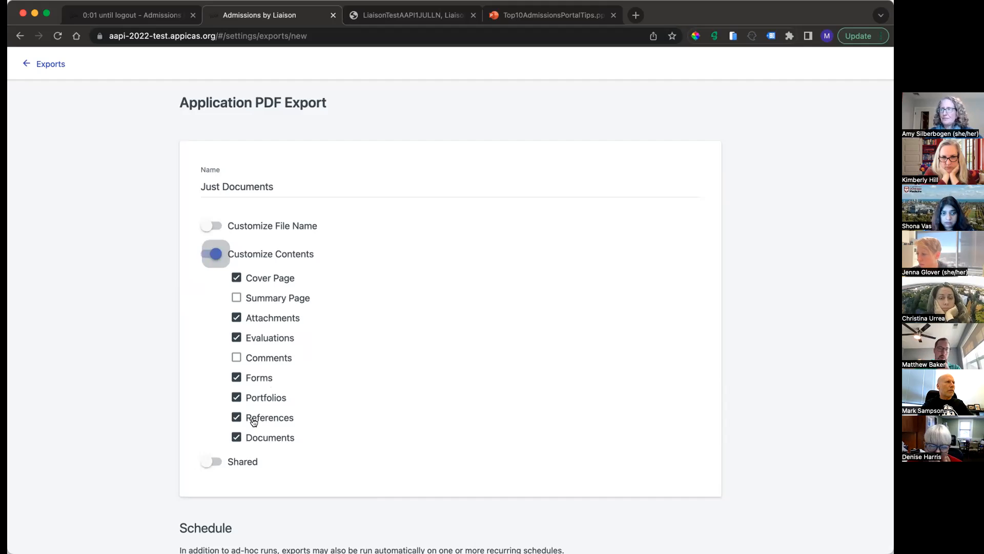
{"action": "left_click", "coordinate": [257, 437]}
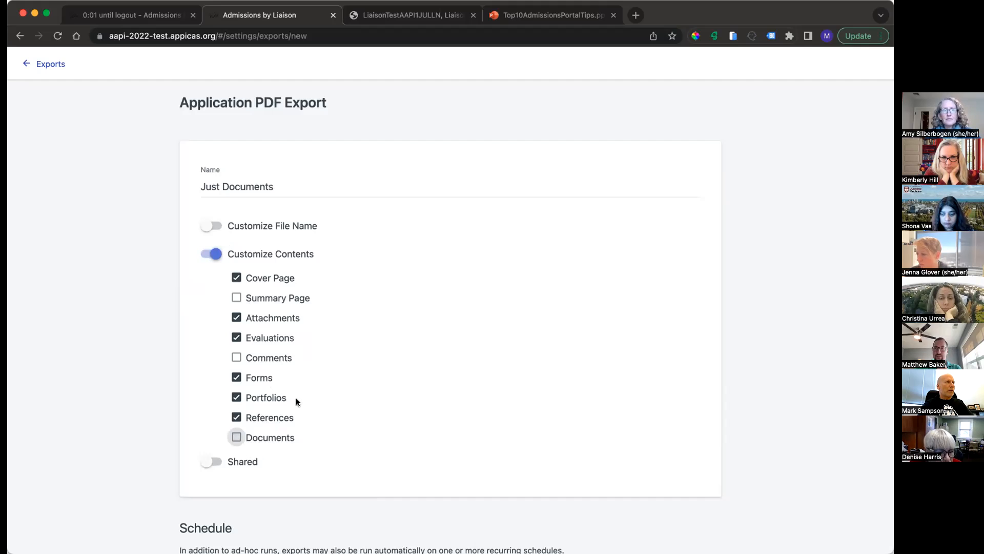
{"action": "left_click_drag", "start_coordinate": [294, 398], "coordinate": [250, 399]}
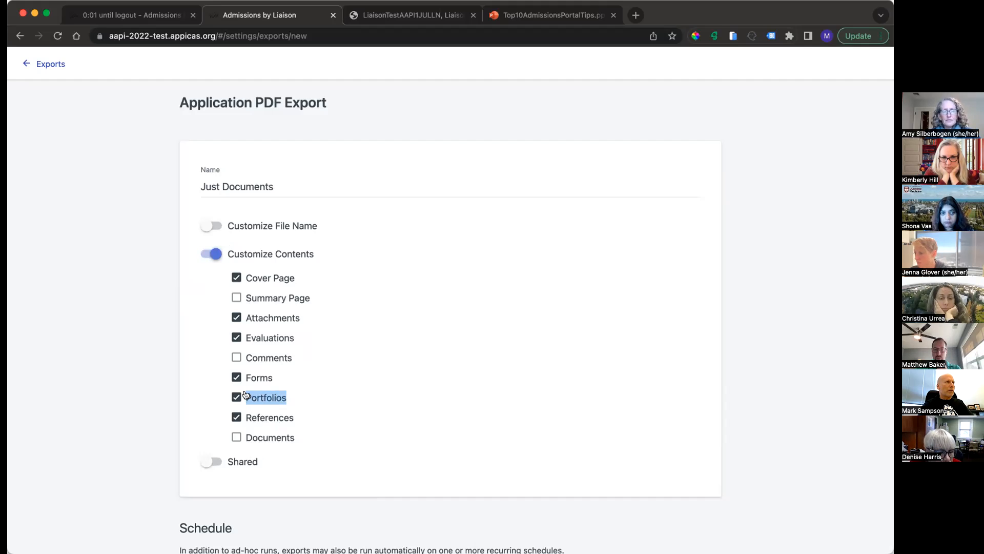
{"action": "left_click", "coordinate": [235, 378]}
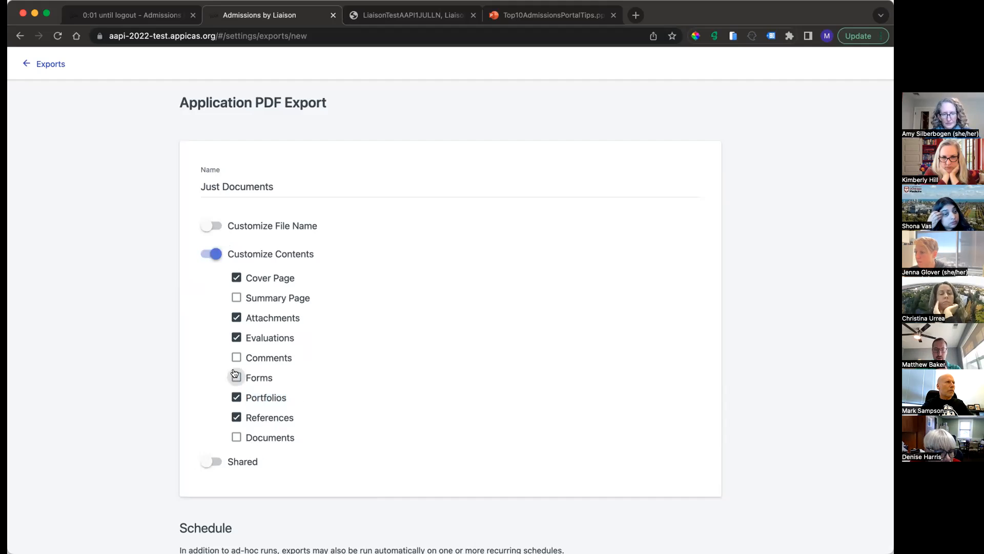
{"action": "left_click", "coordinate": [235, 338]}
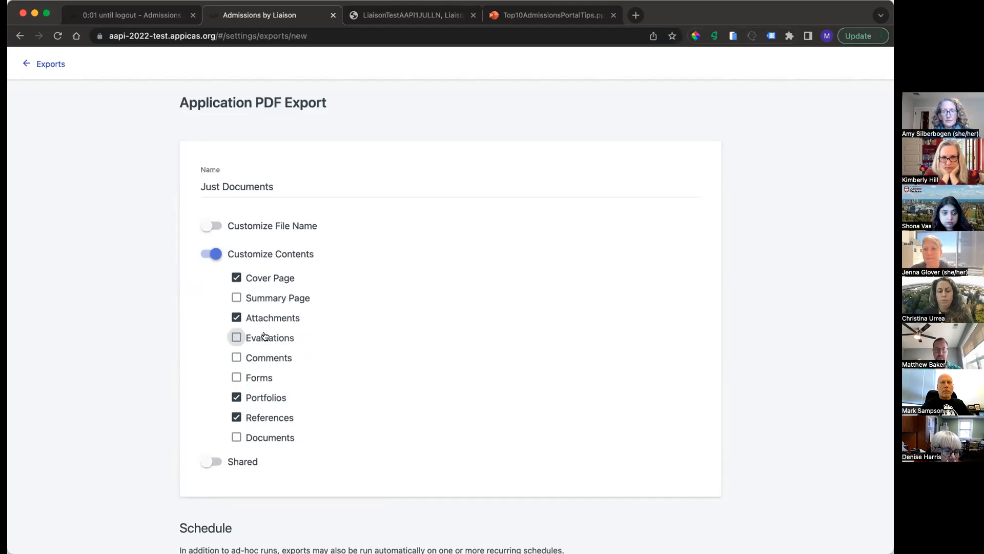
{"action": "left_click_drag", "start_coordinate": [295, 317], "coordinate": [245, 318]}
{"action": "left_click_drag", "start_coordinate": [287, 398], "coordinate": [251, 403]}
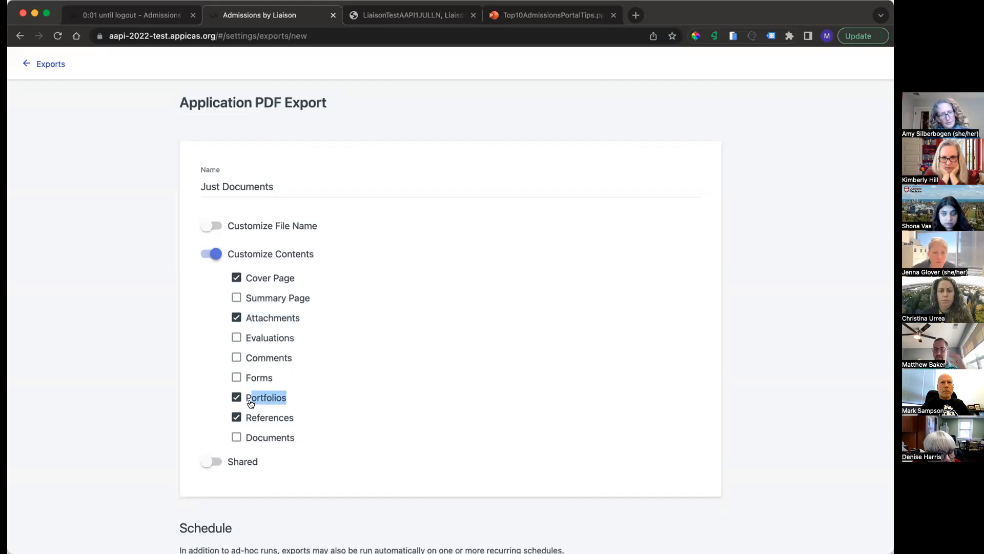
{"action": "left_click_drag", "start_coordinate": [294, 423], "coordinate": [245, 421]}
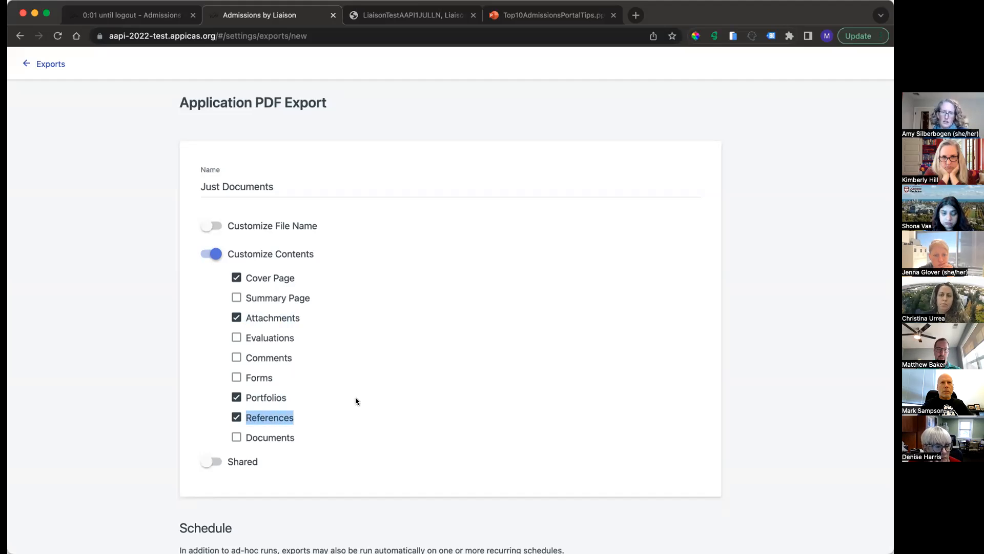
Step: Share the export so users other than its owner can run it
{"action": "scroll", "coordinate": [356, 401], "scroll_direction": "down", "scroll_amount": 3}
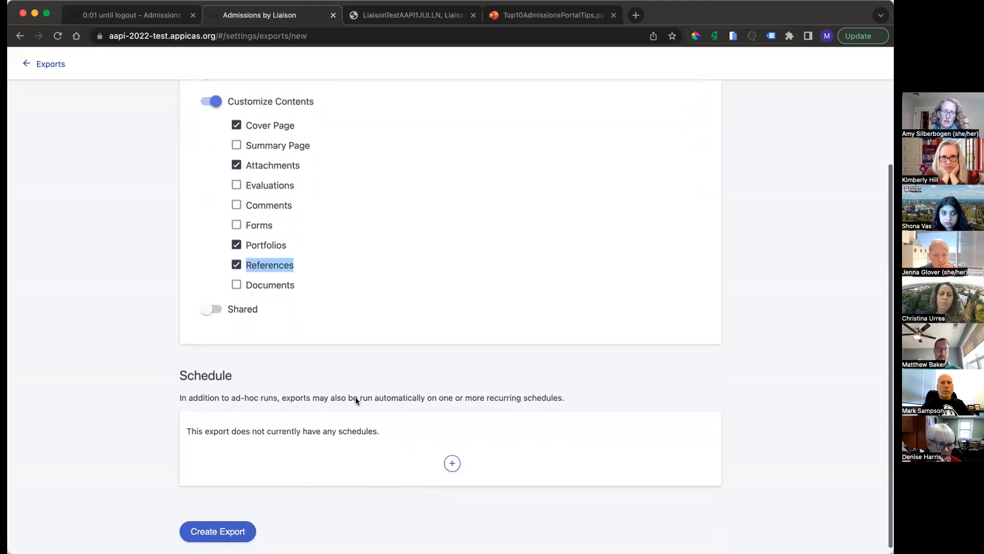
{"action": "left_click", "coordinate": [212, 303]}
{"action": "scroll", "coordinate": [653, 207], "scroll_direction": "up", "scroll_amount": 4}
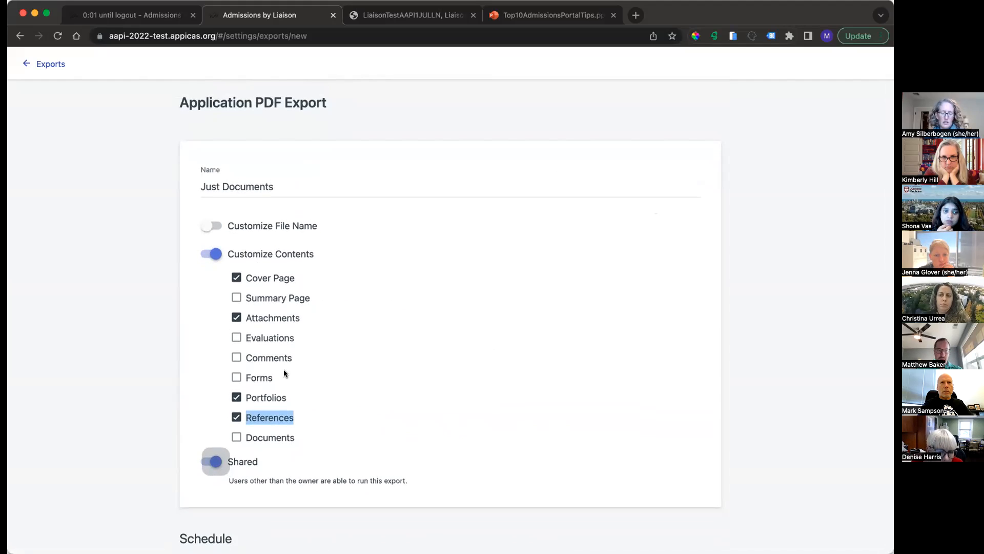
{"action": "scroll", "coordinate": [284, 369], "scroll_direction": "down", "scroll_amount": 3}
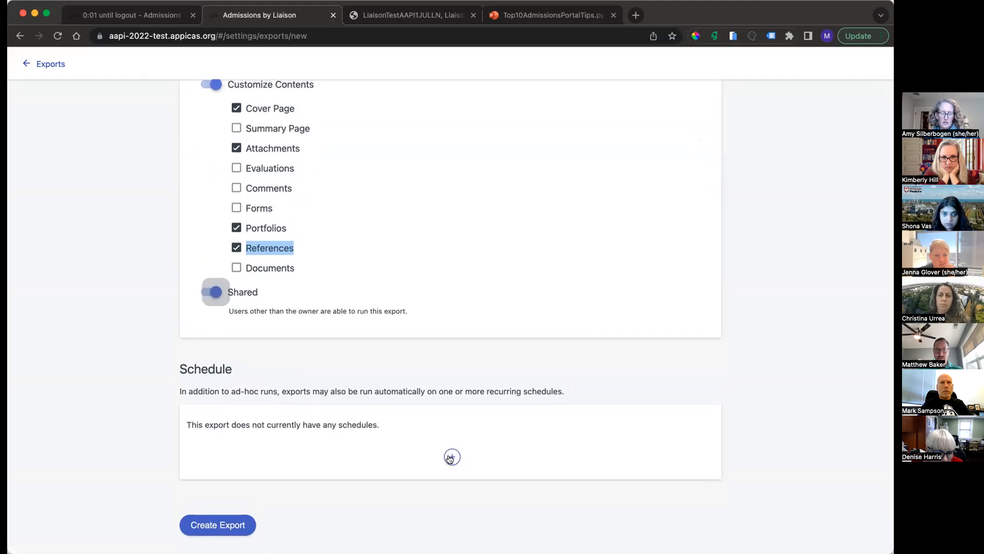
Step: Enable the custom file name with its default template and create the Just Documents export
{"action": "scroll", "coordinate": [424, 303], "scroll_direction": "up", "scroll_amount": 4}
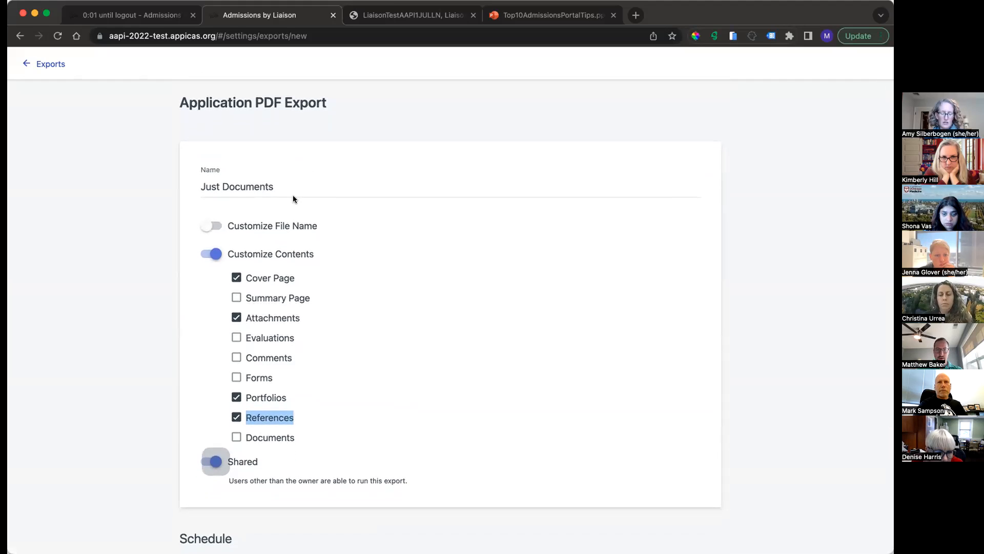
{"action": "left_click", "coordinate": [278, 225]}
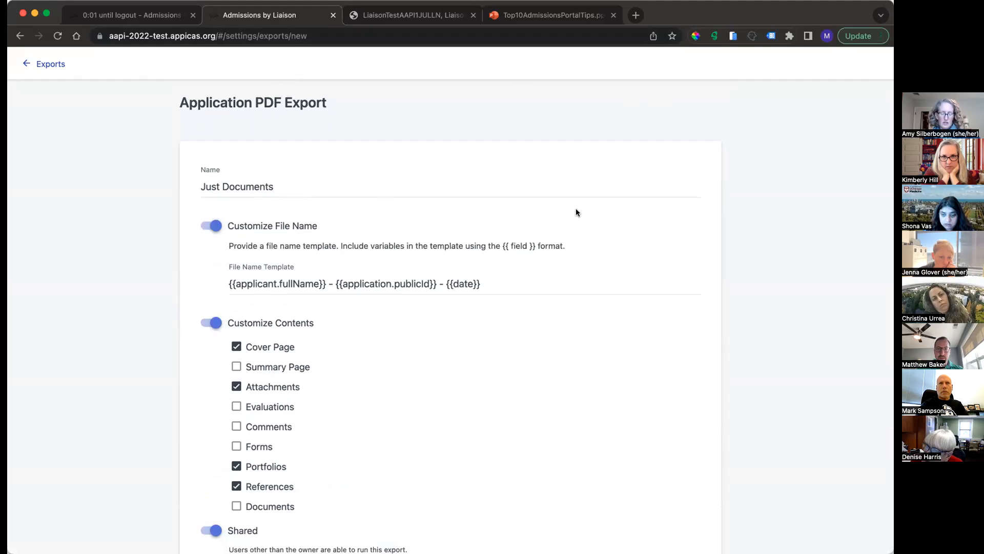
{"action": "scroll", "coordinate": [576, 208], "scroll_direction": "down", "scroll_amount": 5}
{"action": "right_click", "coordinate": [345, 339]}
{"action": "left_click", "coordinate": [346, 280]}
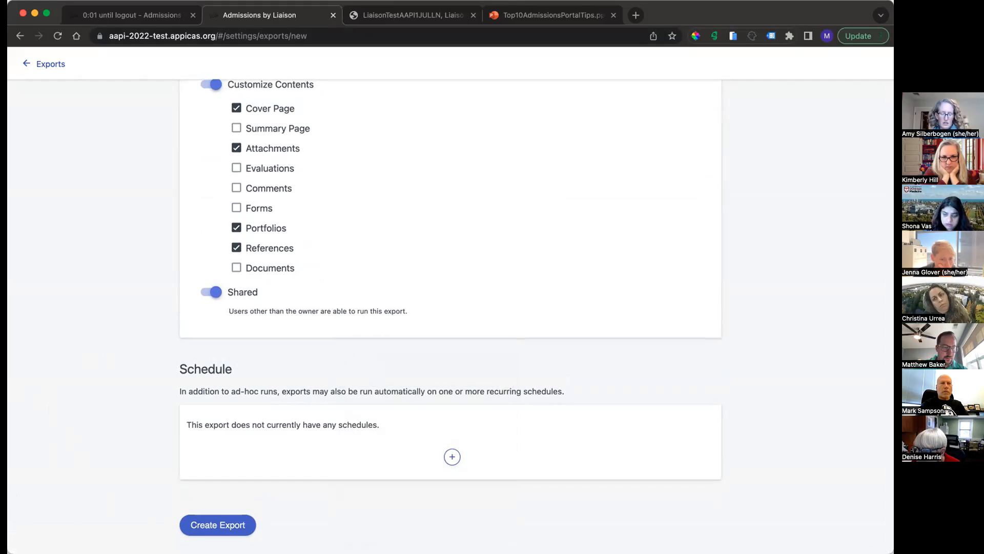
{"action": "left_click_drag", "start_coordinate": [26, 553], "coordinate": [26, 503]}
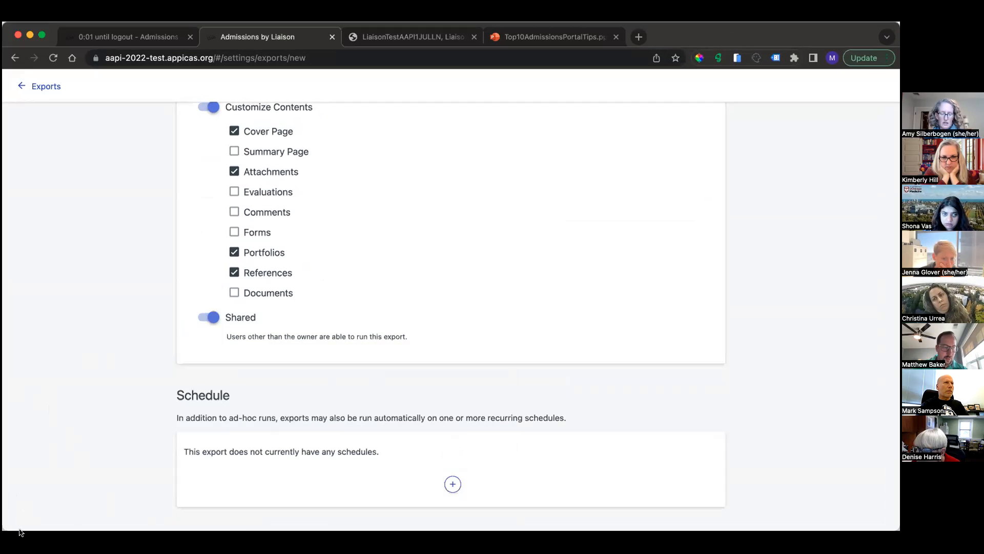
{"action": "scroll", "coordinate": [199, 470], "scroll_direction": "down", "scroll_amount": 2}
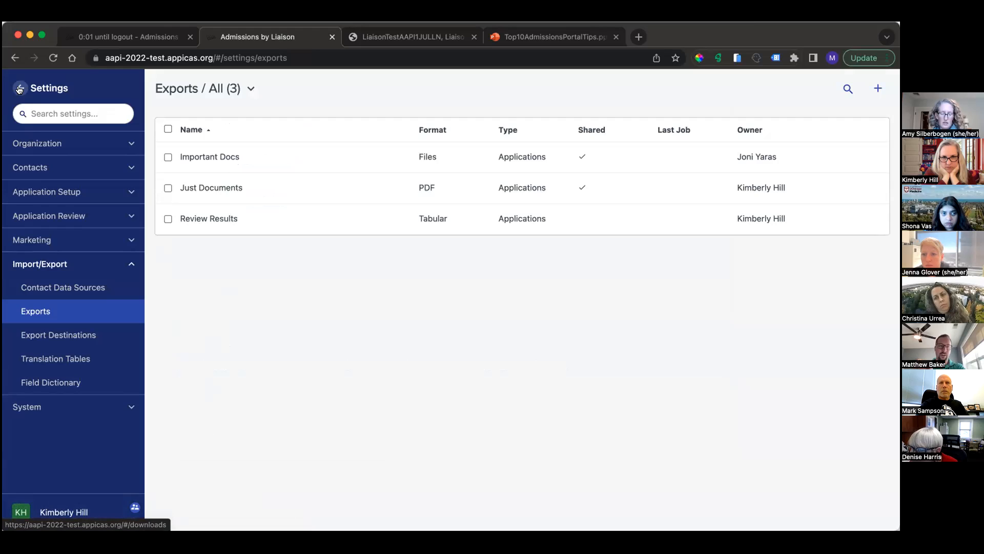
Step: Export all listed applications with the Just Documents PDF export and open the downloaded file
{"action": "left_click", "coordinate": [19, 89]}
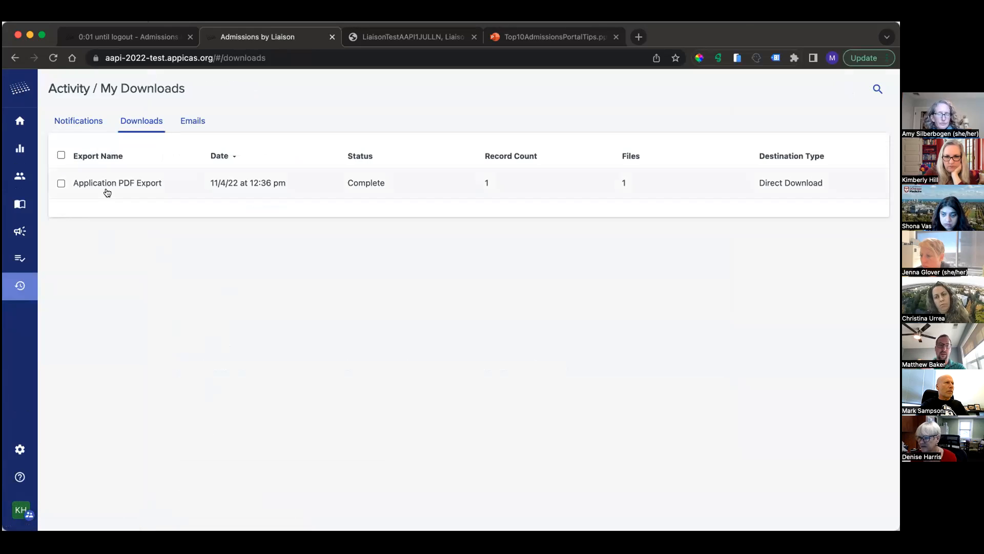
{"action": "left_click", "coordinate": [19, 208]}
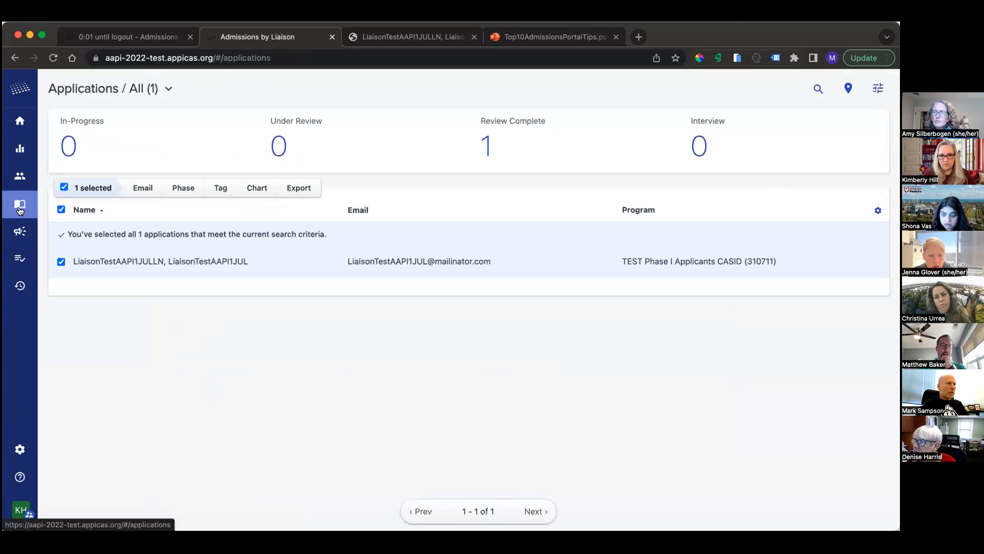
{"action": "left_click", "coordinate": [60, 206]}
{"action": "left_click", "coordinate": [61, 210]}
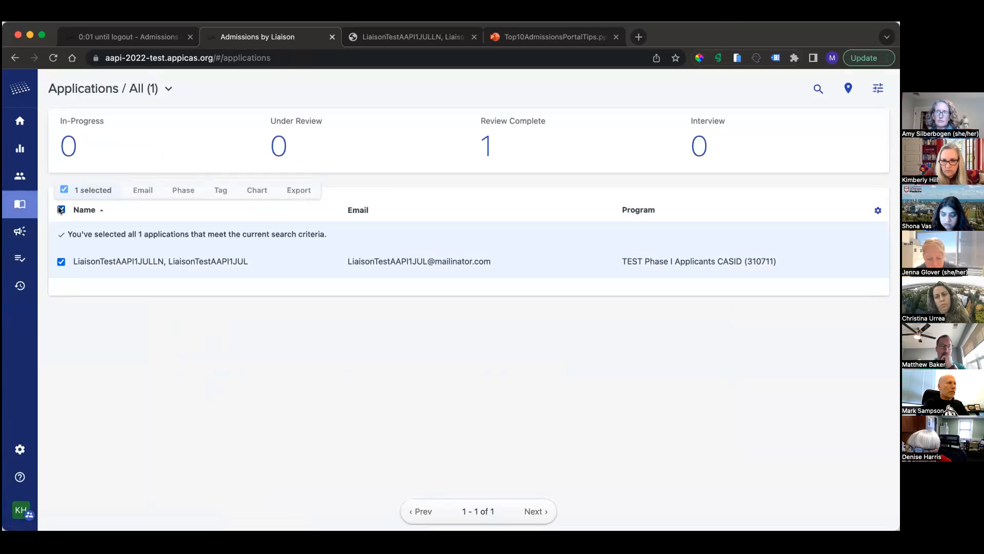
{"action": "left_click", "coordinate": [297, 187]}
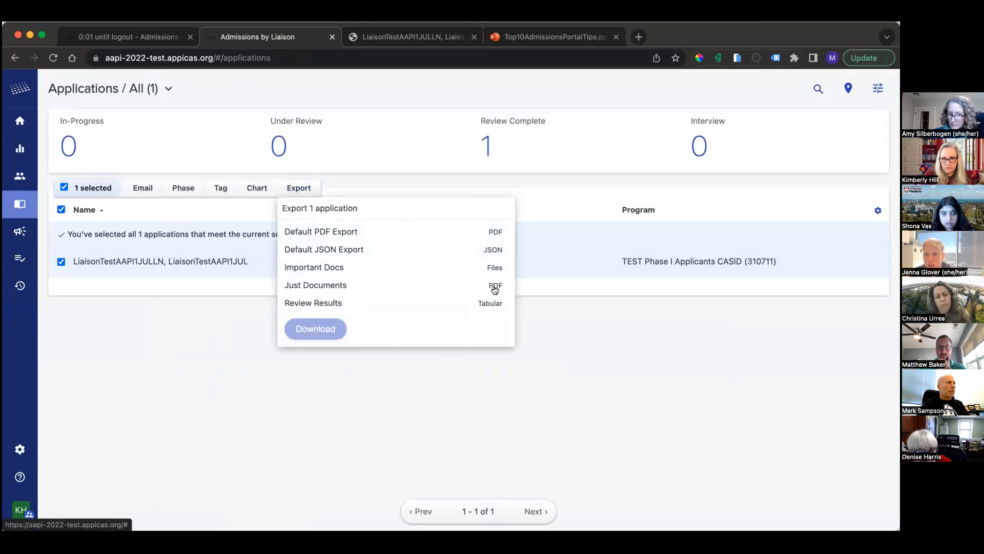
{"action": "left_click", "coordinate": [347, 283]}
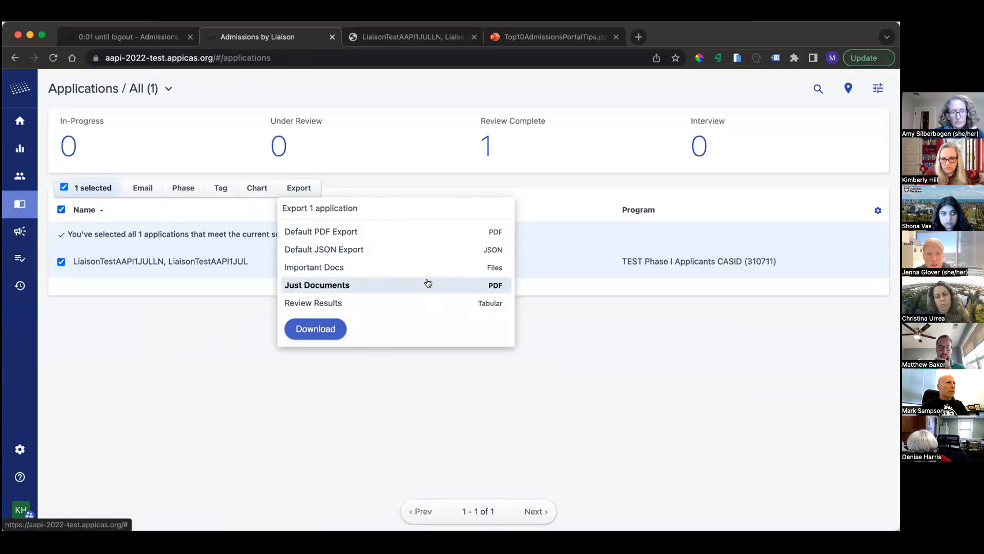
{"action": "left_click", "coordinate": [328, 329]}
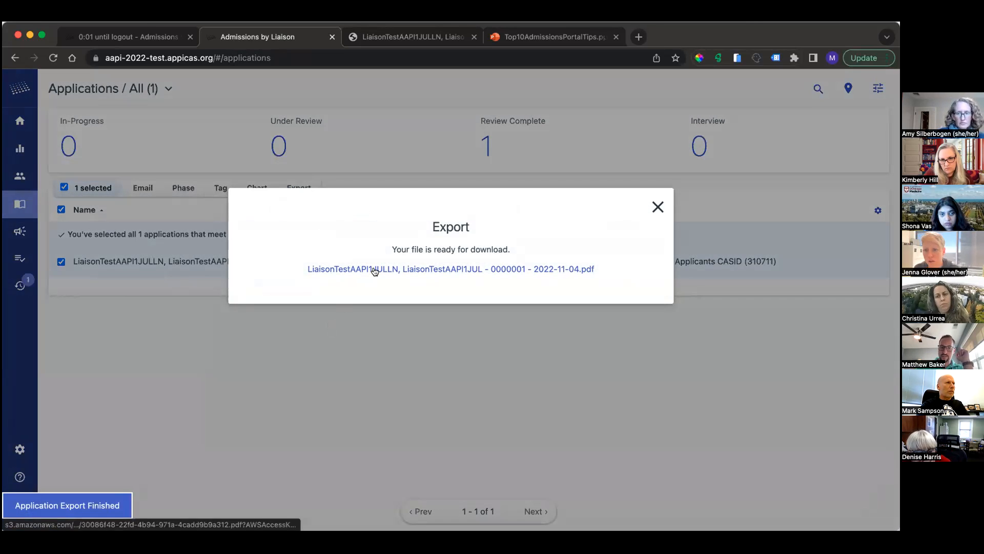
{"action": "left_click", "coordinate": [374, 271]}
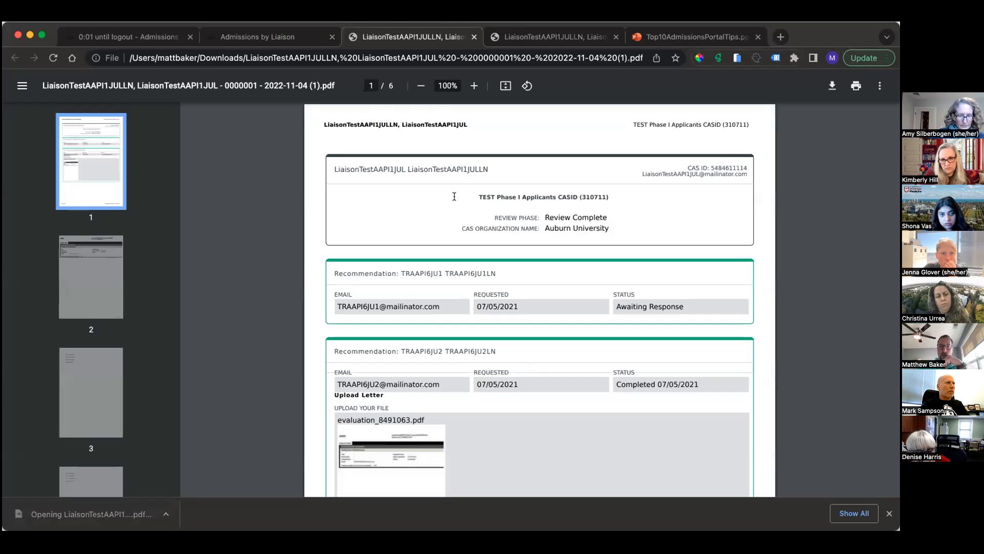
Step: Examine the Just Documents PDF's cover page, recommendations, evaluator information and appended pages
{"action": "scroll", "coordinate": [90, 307], "scroll_direction": "down", "scroll_amount": 5}
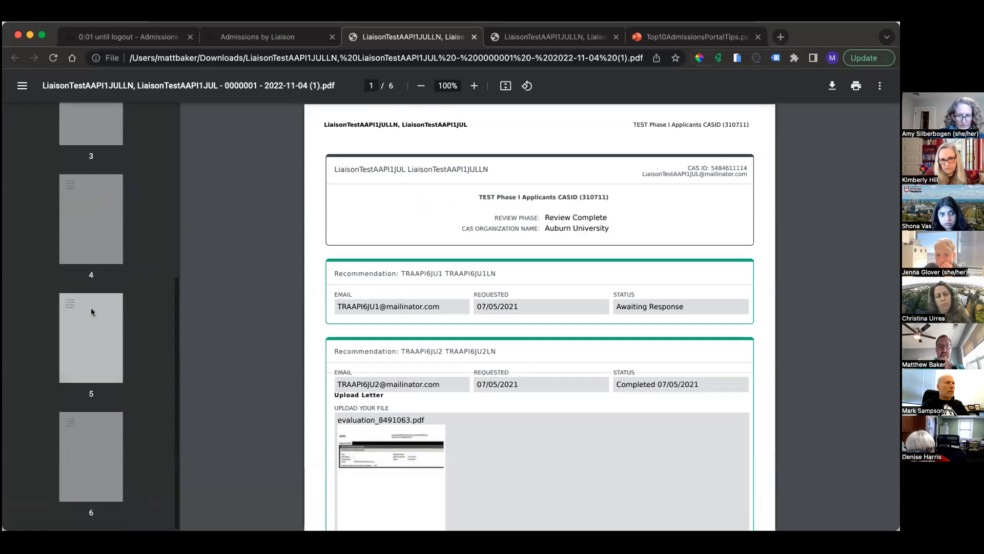
{"action": "scroll", "coordinate": [91, 308], "scroll_direction": "up", "scroll_amount": 5}
{"action": "scroll", "coordinate": [570, 359], "scroll_direction": "down", "scroll_amount": 10}
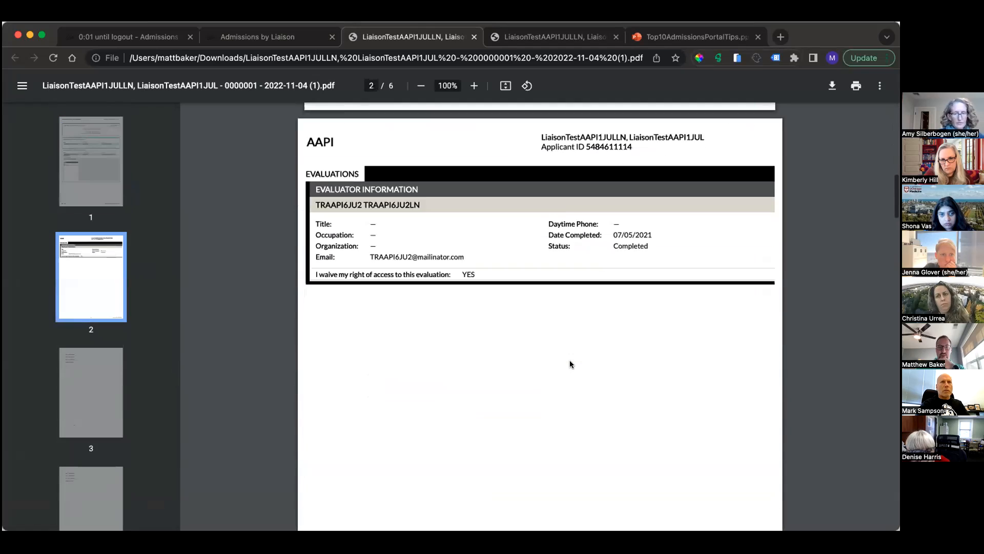
{"action": "scroll", "coordinate": [570, 360], "scroll_direction": "down", "scroll_amount": 20}
{"action": "scroll", "coordinate": [570, 359], "scroll_direction": "up", "scroll_amount": 8}
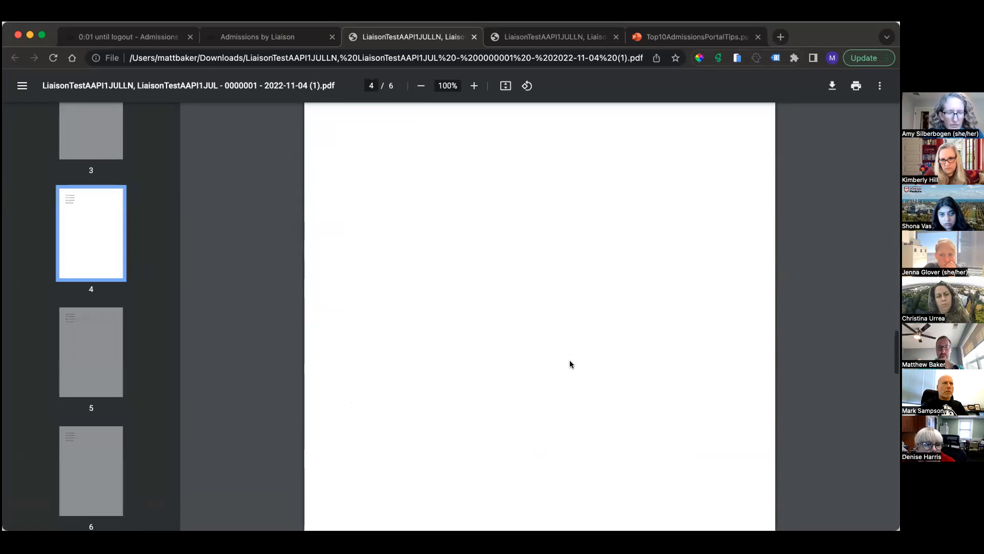
{"action": "scroll", "coordinate": [570, 360], "scroll_direction": "up", "scroll_amount": 20}
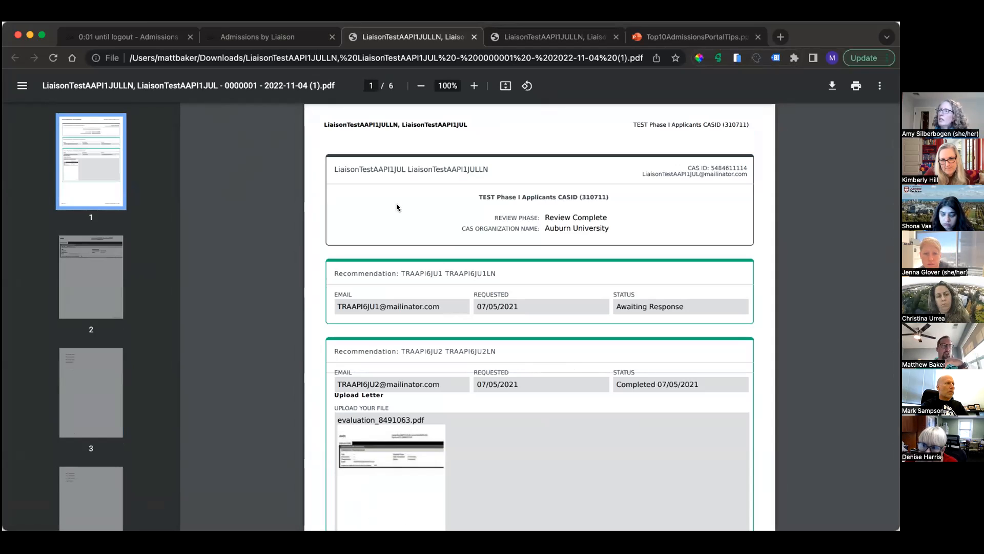
Step: Dismiss the export message back in the admissions portal and reopen the list of exports in the settings
{"action": "left_click", "coordinate": [292, 37]}
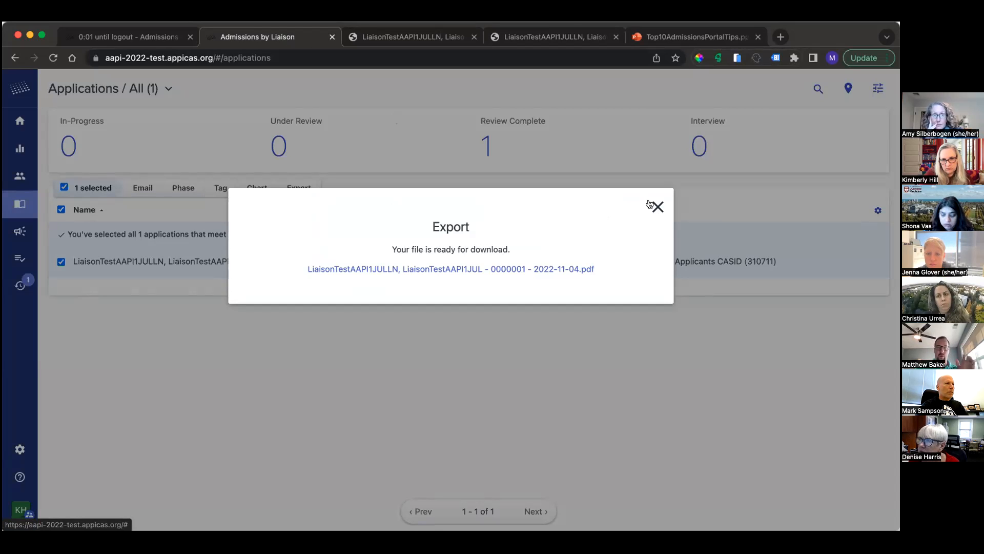
{"action": "left_click", "coordinate": [657, 208]}
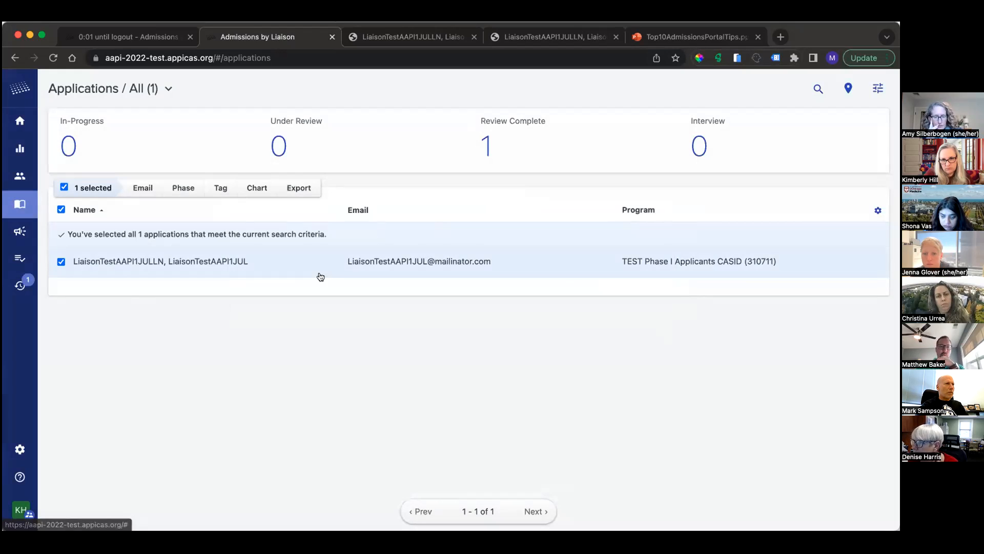
{"action": "left_click", "coordinate": [21, 447]}
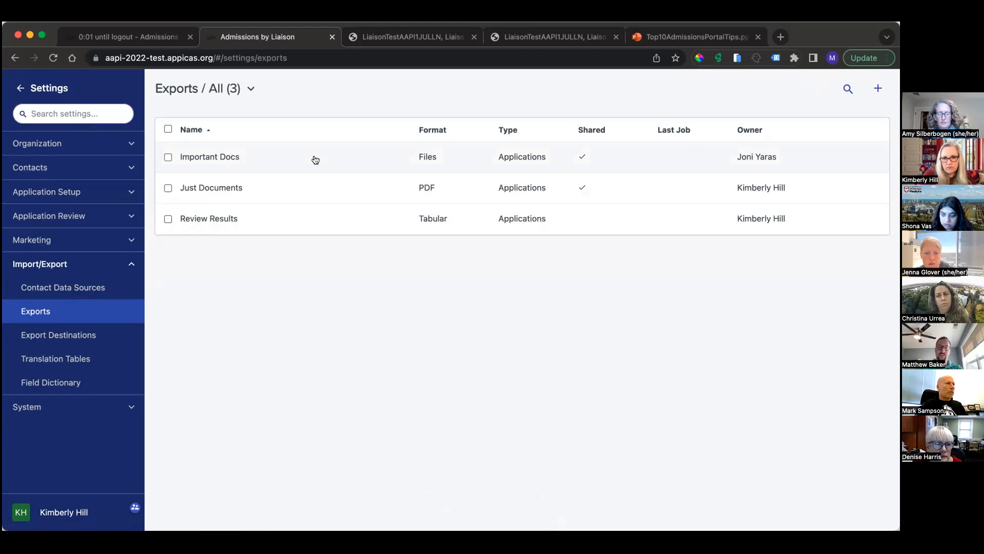
Step: Start a new applications export of the Files type
{"action": "left_click", "coordinate": [878, 88]}
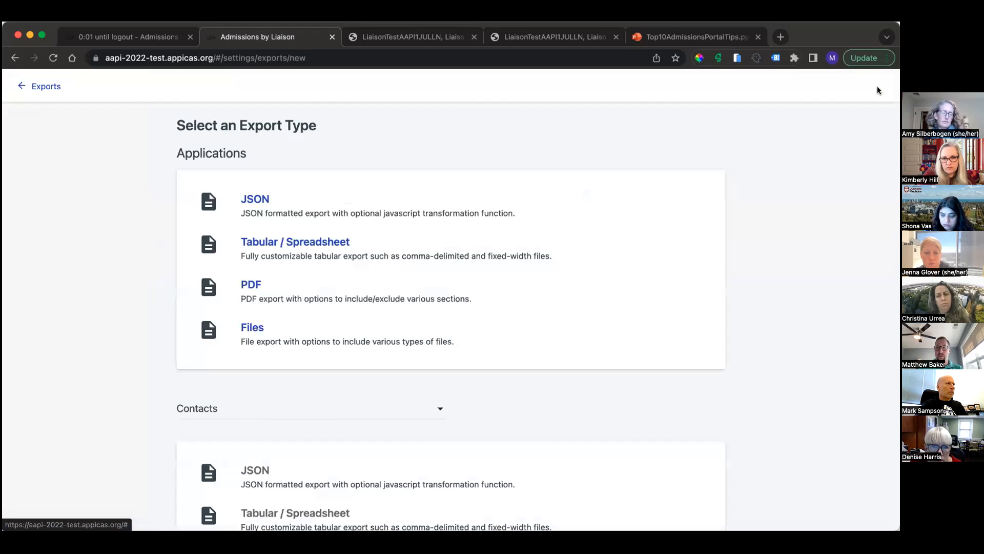
{"action": "left_click_drag", "start_coordinate": [264, 331], "coordinate": [236, 333]}
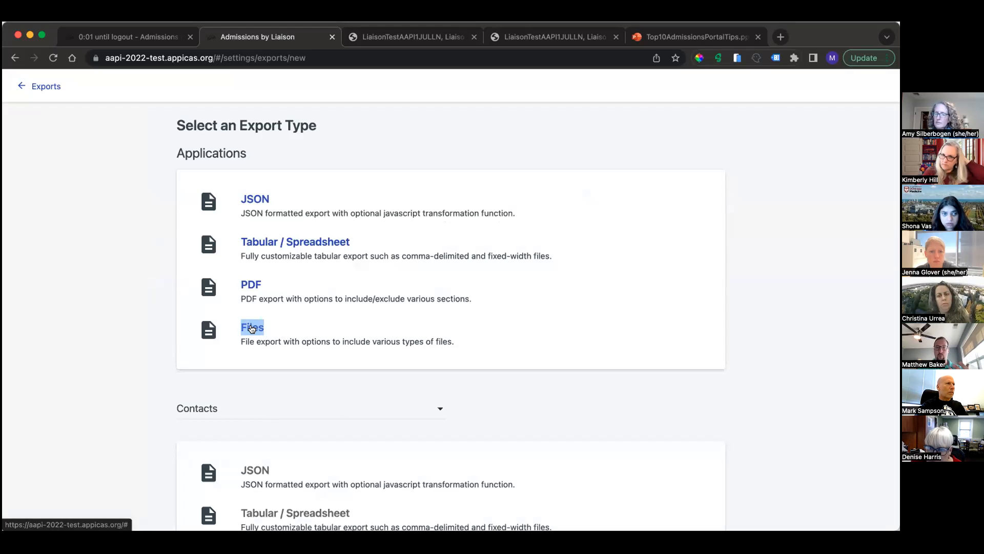
{"action": "left_click", "coordinate": [251, 329]}
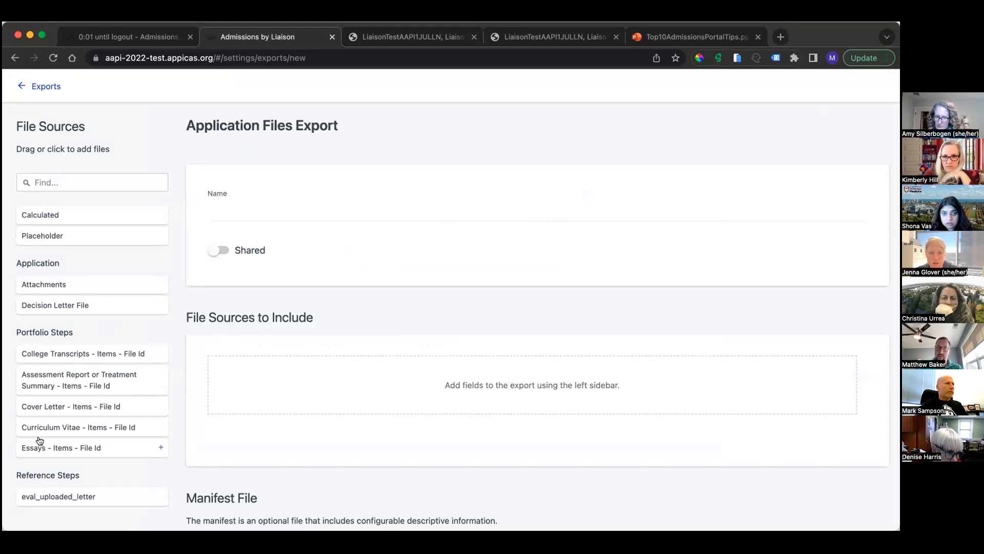
Step: Include the college transcripts, cover letter, curriculum vitae, essays and eval_uploaded_letter as file sources in the export
{"action": "left_click", "coordinate": [53, 359]}
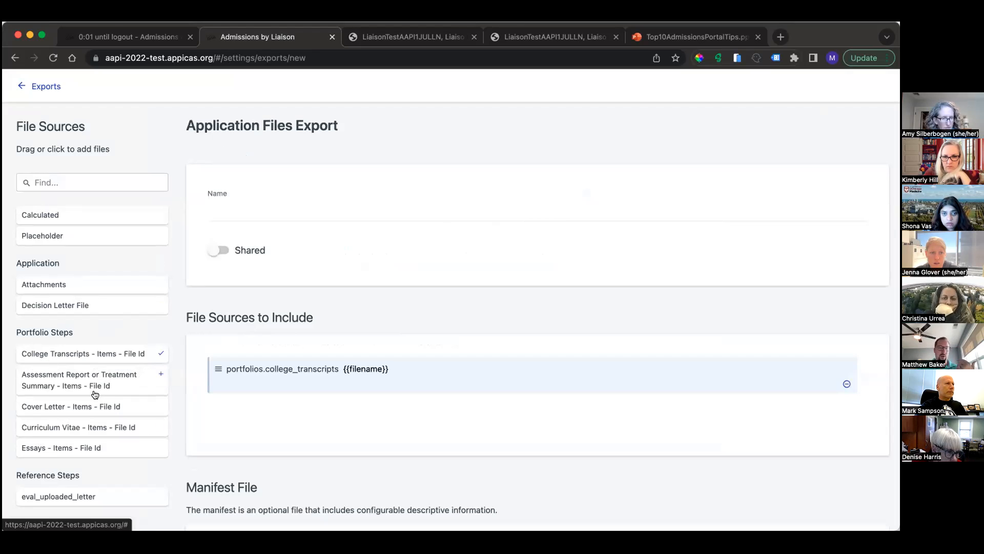
{"action": "left_click", "coordinate": [81, 409]}
{"action": "left_click", "coordinate": [78, 431]}
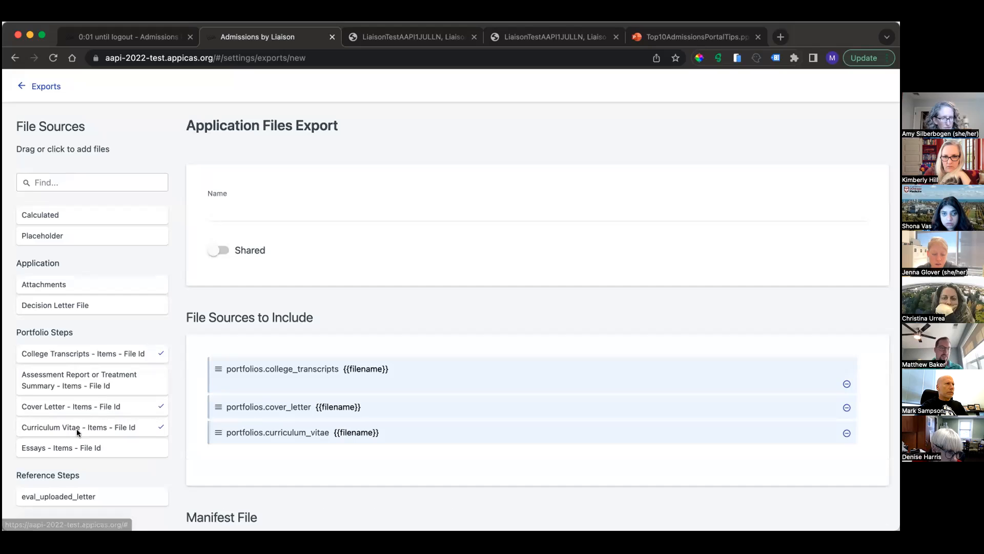
{"action": "left_click", "coordinate": [68, 449]}
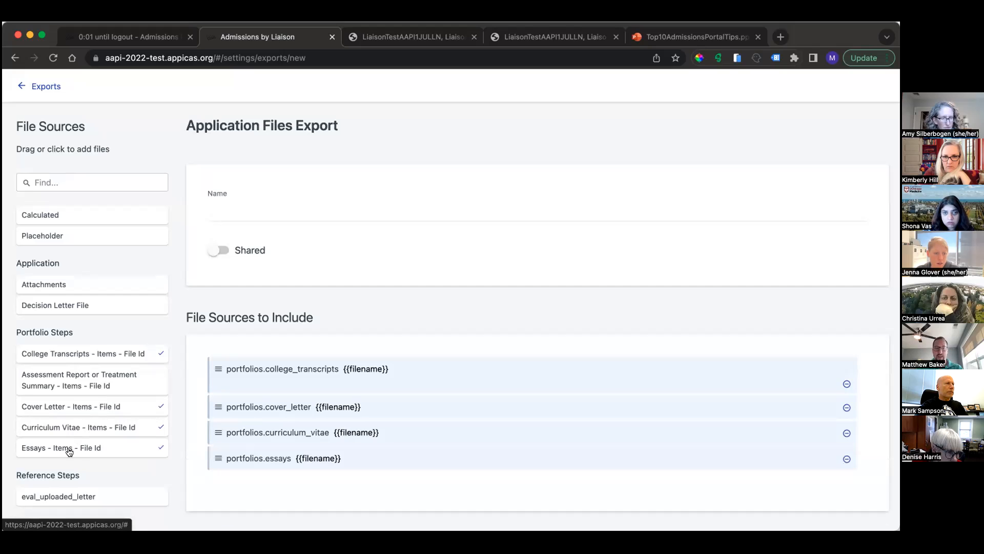
{"action": "left_click", "coordinate": [61, 498]}
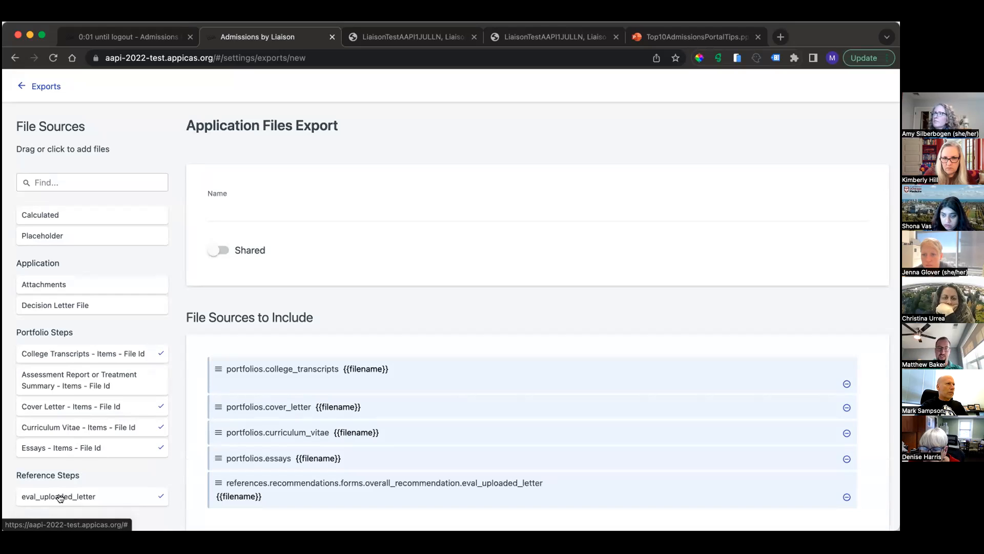
Step: Name the export "Files Export only" and create it without a manifest or schedule
{"action": "scroll", "coordinate": [245, 446], "scroll_direction": "down", "scroll_amount": 2}
{"action": "scroll", "coordinate": [245, 445], "scroll_direction": "up", "scroll_amount": 2}
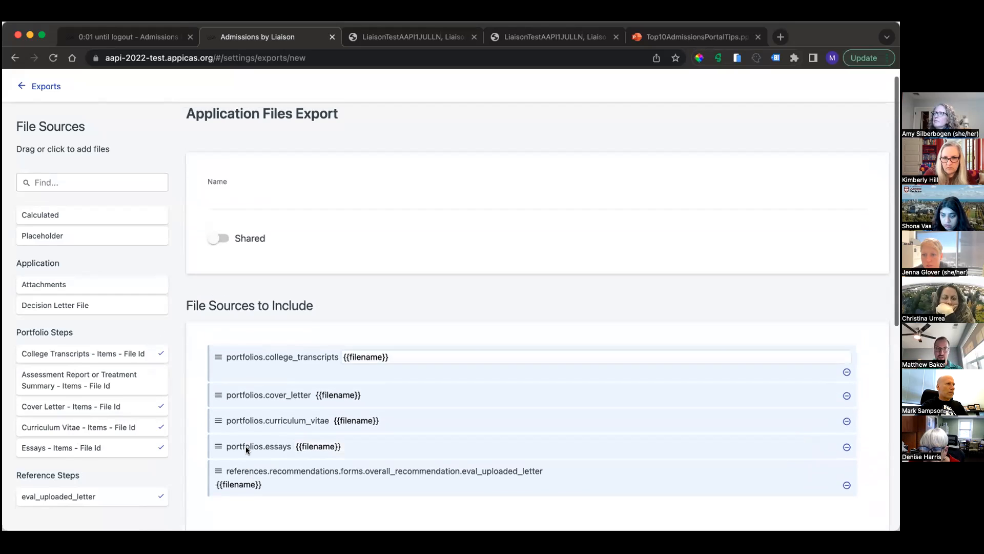
{"action": "left_click", "coordinate": [312, 191]}
{"action": "scroll", "coordinate": [180, 365], "scroll_direction": "down", "scroll_amount": 5}
{"action": "scroll", "coordinate": [181, 365], "scroll_direction": "down", "scroll_amount": 2}
{"action": "scroll", "coordinate": [181, 364], "scroll_direction": "up", "scroll_amount": 5}
{"action": "left_click", "coordinate": [284, 142]}
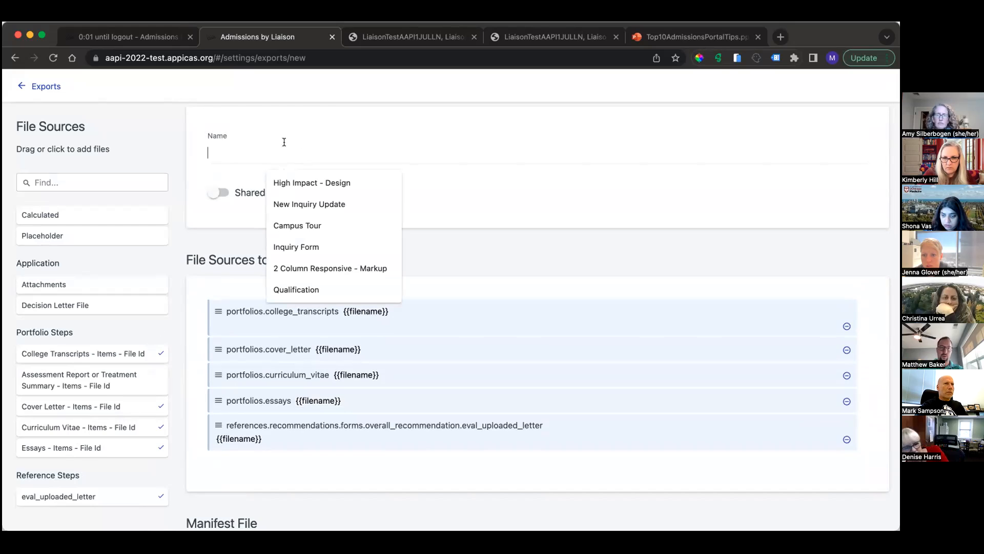
{"action": "type", "text": "Files Export only"}
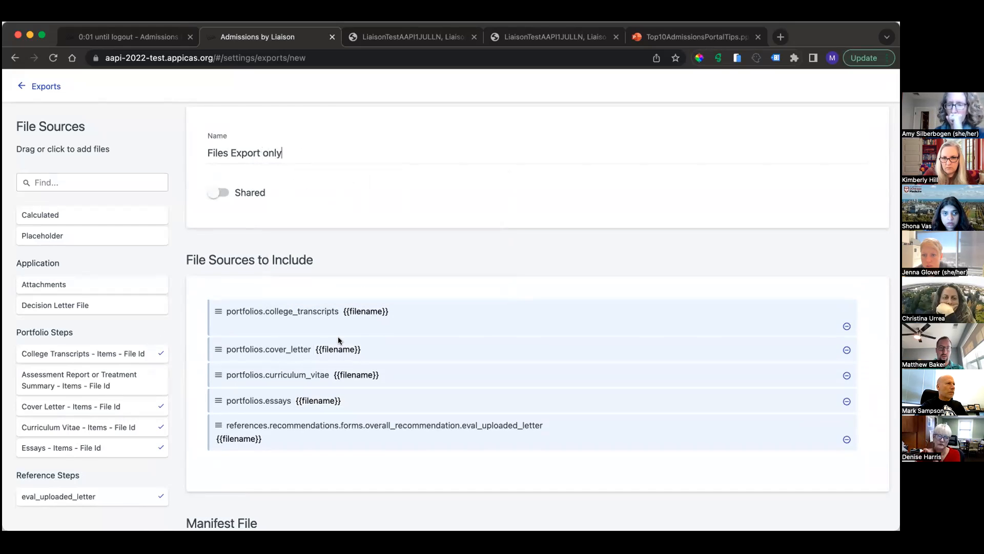
{"action": "scroll", "coordinate": [337, 339], "scroll_direction": "down", "scroll_amount": 6}
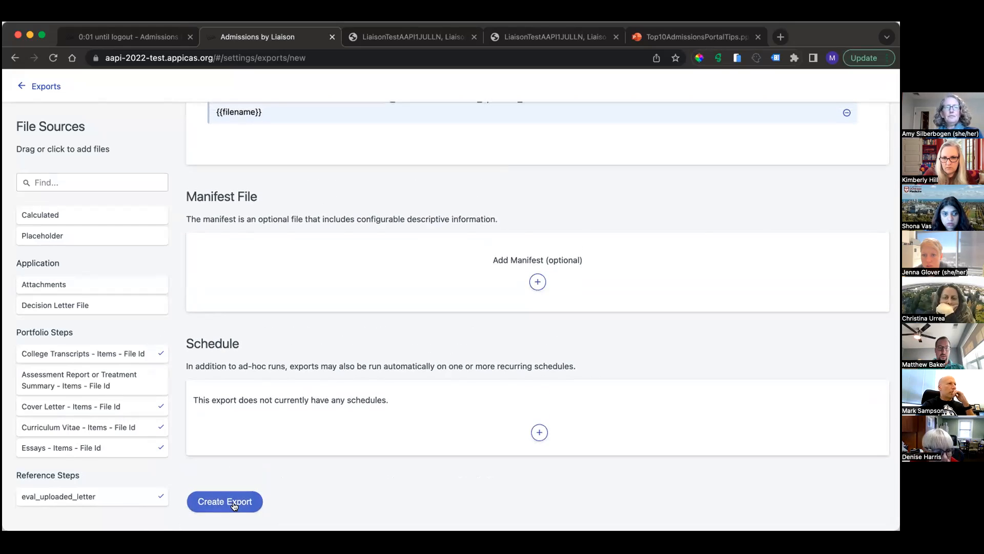
{"action": "left_click", "coordinate": [233, 506]}
Step: Return to the applications list, export the selected application with Files Export only, download the zip file and dismiss the export message
{"action": "left_click", "coordinate": [19, 88]}
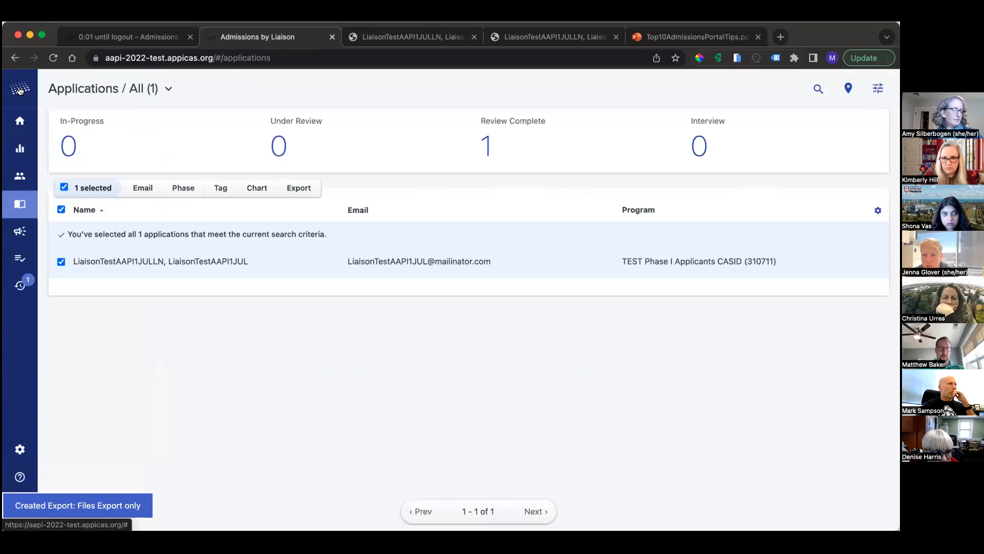
{"action": "left_click", "coordinate": [296, 188]}
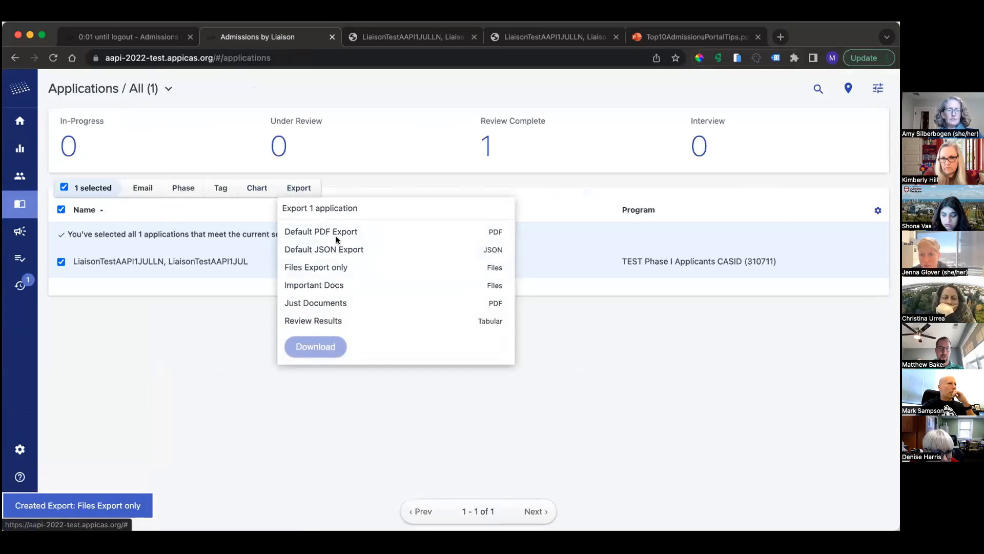
{"action": "left_click", "coordinate": [317, 267]}
{"action": "left_click", "coordinate": [313, 343]}
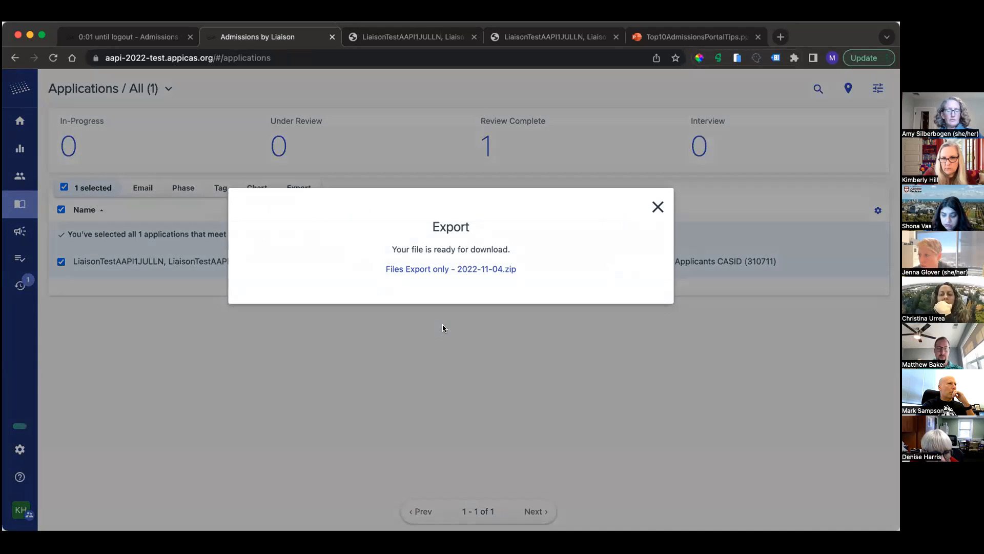
{"action": "left_click", "coordinate": [497, 271]}
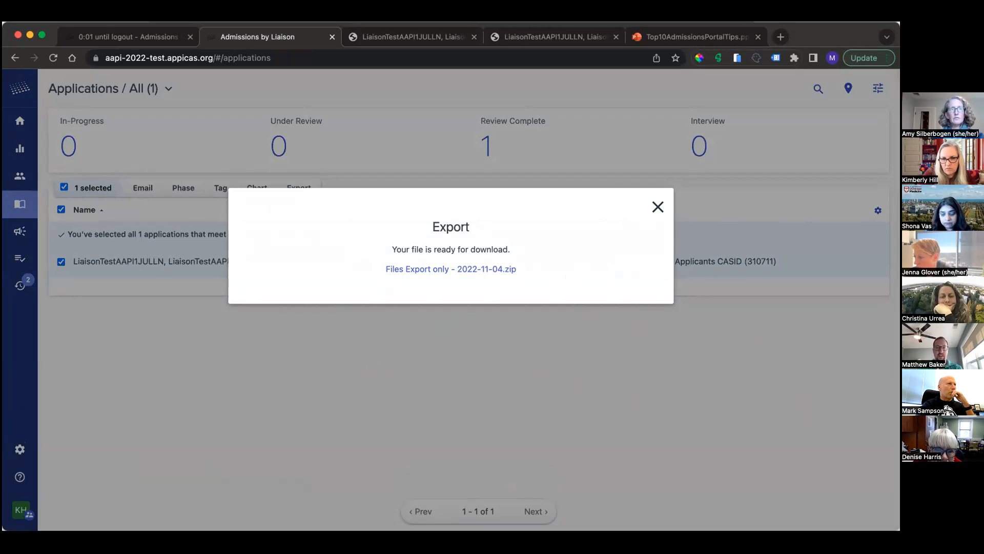
{"action": "left_click", "coordinate": [657, 208]}
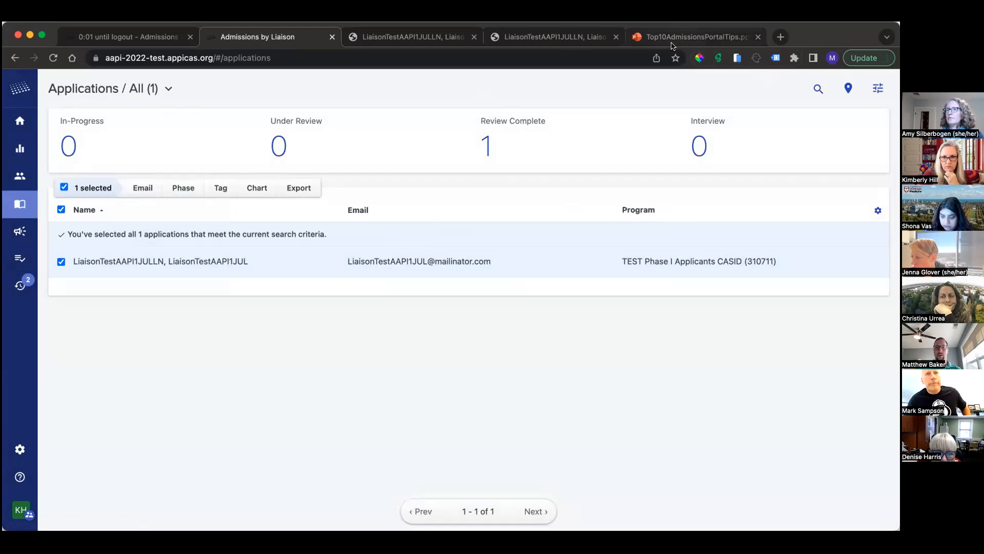
Step: Switch to the Top10AdmissionsPortalTips PowerPoint presentation and show the "Capture Reviews in Admissions" slide
{"action": "left_click", "coordinate": [644, 29]}
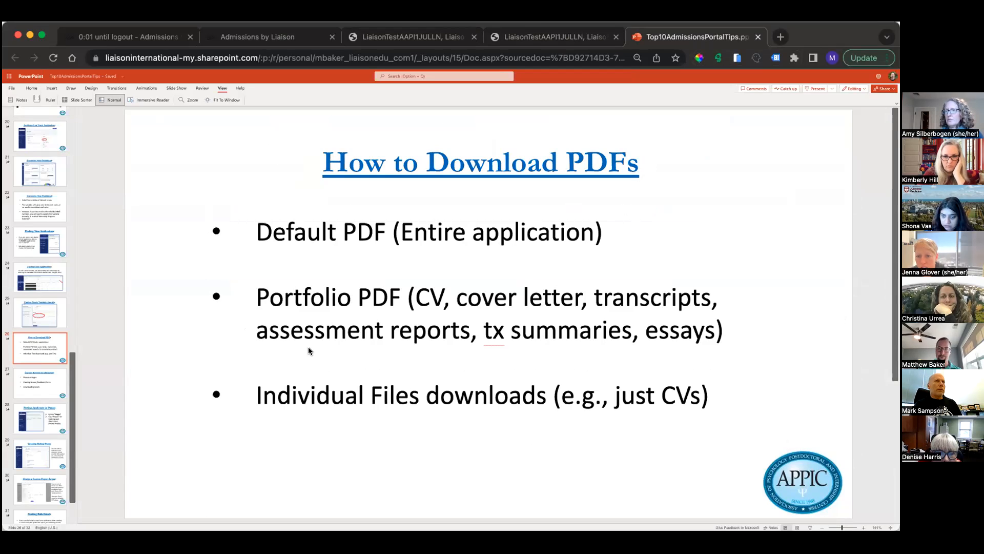
{"action": "left_click", "coordinate": [32, 383]}
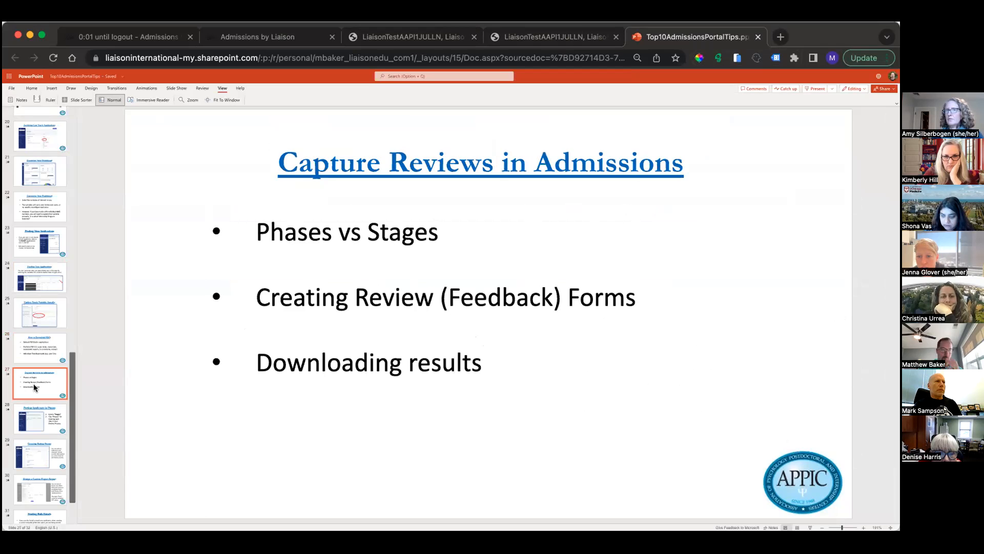
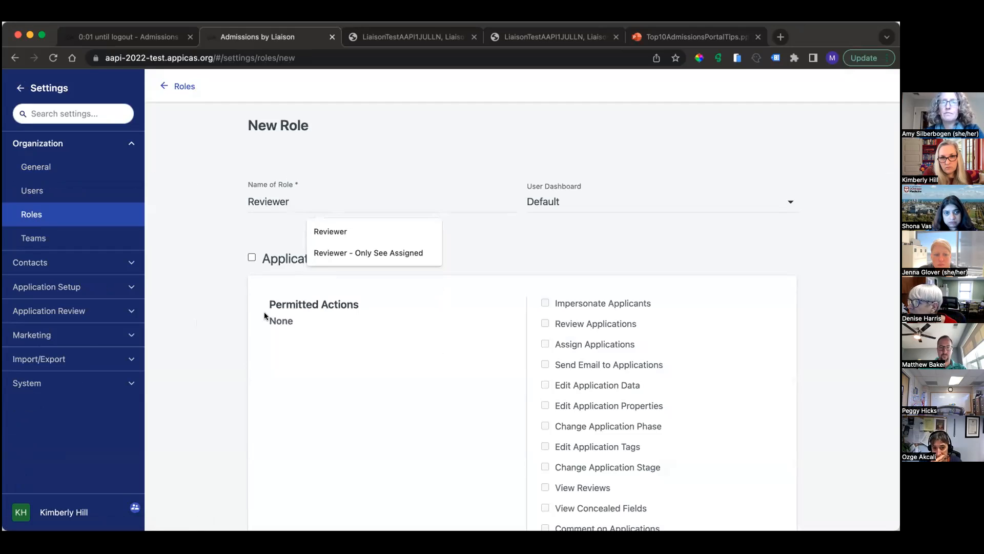
Step: Name the new role "Reviewer - Only Assigned"
{"action": "scroll", "coordinate": [330, 350], "scroll_direction": "down", "scroll_amount": 1}
{"action": "scroll", "coordinate": [330, 351], "scroll_direction": "up", "scroll_amount": 1}
{"action": "left_click", "coordinate": [325, 203]}
{"action": "type", "text": "D"}
{"action": "key", "text": "BackSpace"}
{"action": "type", "text": "- Only Assigned"}
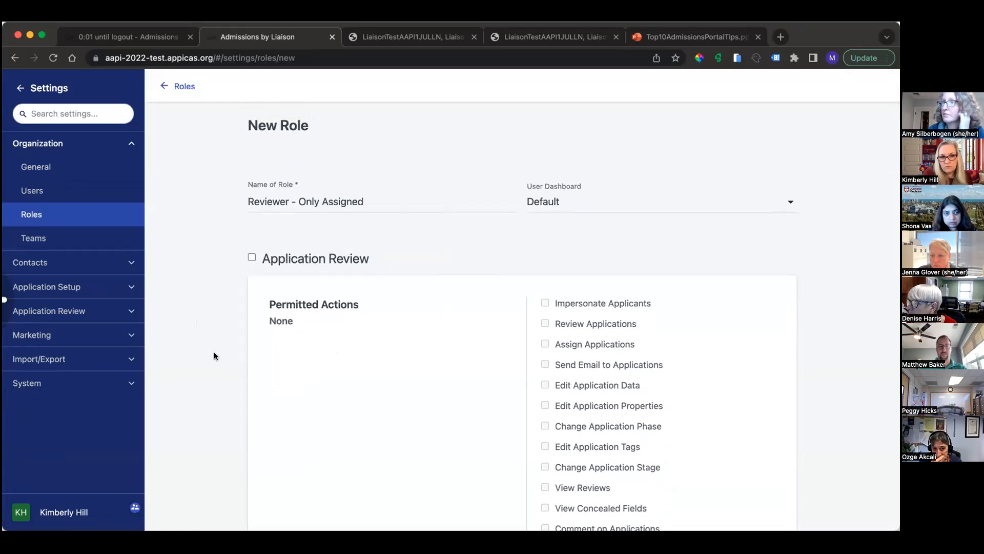
Step: Enable Application Review for the role and permit View Reviews, Review Applications and Edit Application Tags
{"action": "scroll", "coordinate": [403, 353], "scroll_direction": "down", "scroll_amount": 2}
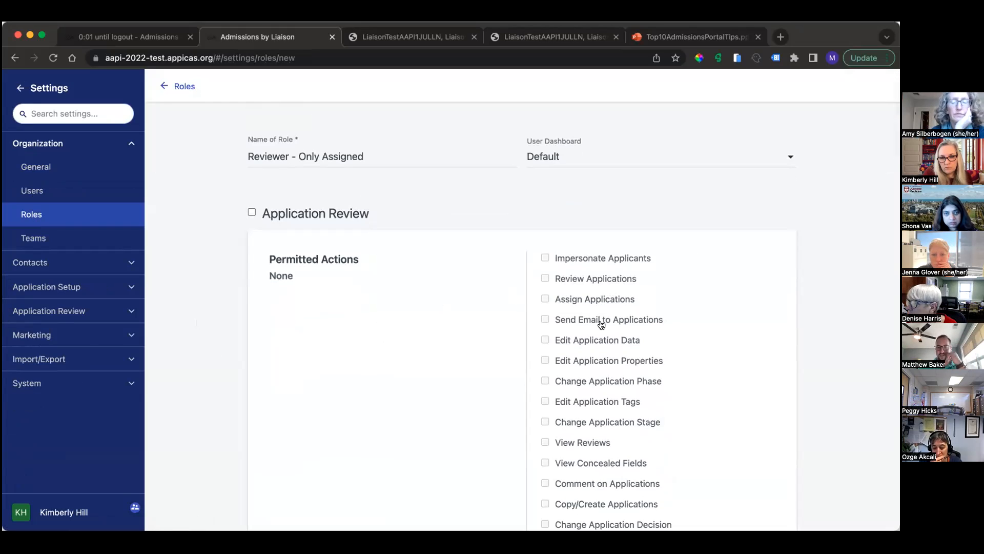
{"action": "left_click", "coordinate": [267, 207]}
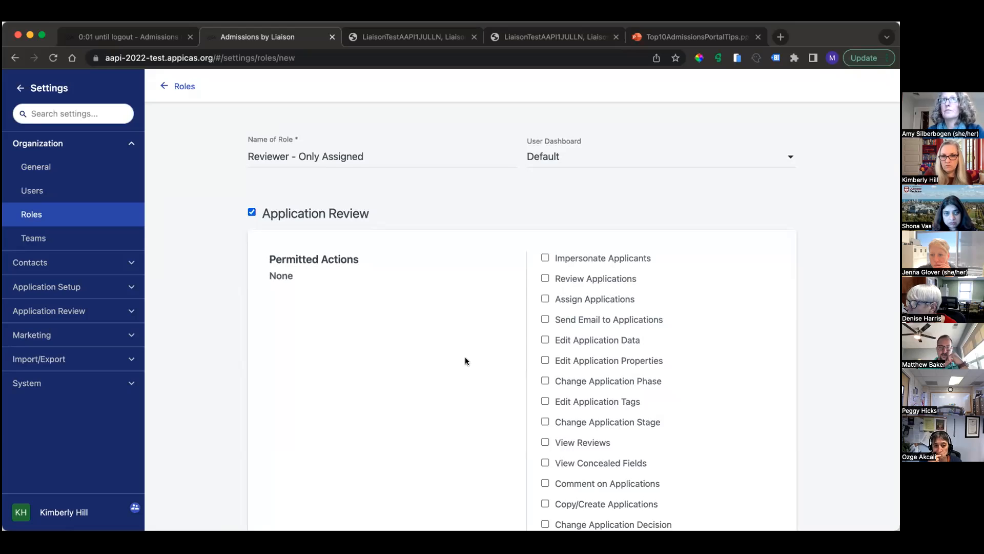
{"action": "scroll", "coordinate": [465, 357], "scroll_direction": "down", "scroll_amount": 4}
{"action": "left_click", "coordinate": [579, 343]}
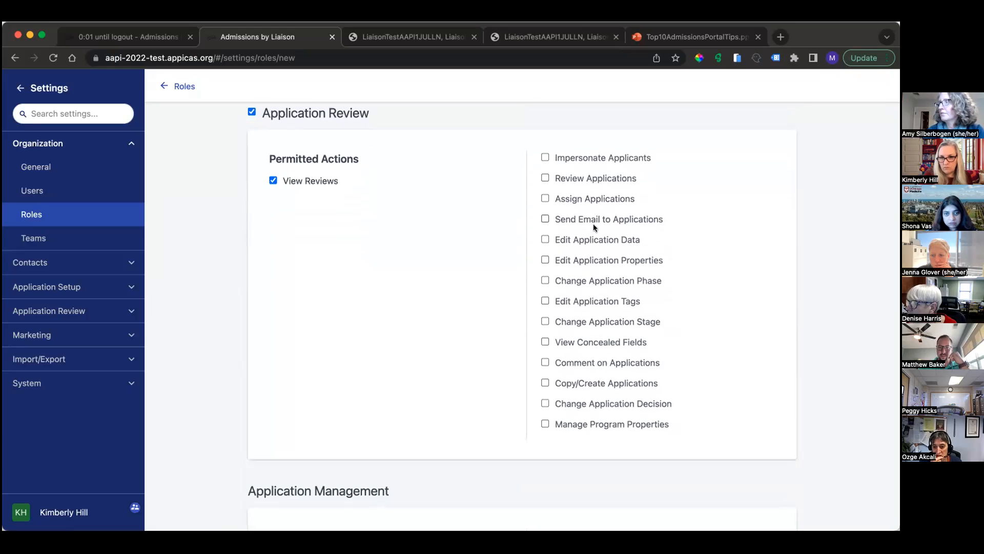
{"action": "left_click", "coordinate": [590, 178]}
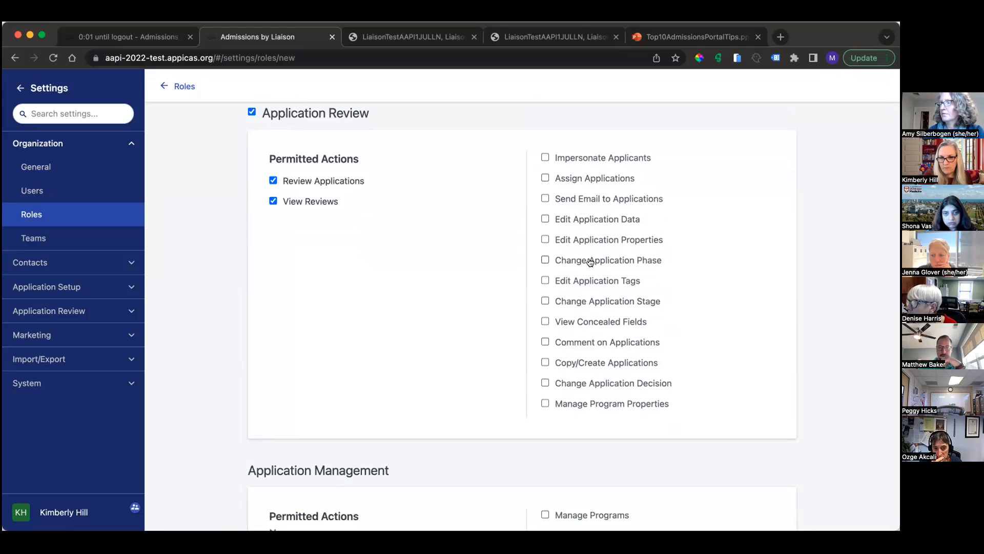
{"action": "left_click", "coordinate": [589, 281]}
Step: Examine the role's Application Visibility section and the segments available for limiting which applications it can see
{"action": "scroll", "coordinate": [445, 322], "scroll_direction": "down", "scroll_amount": 15}
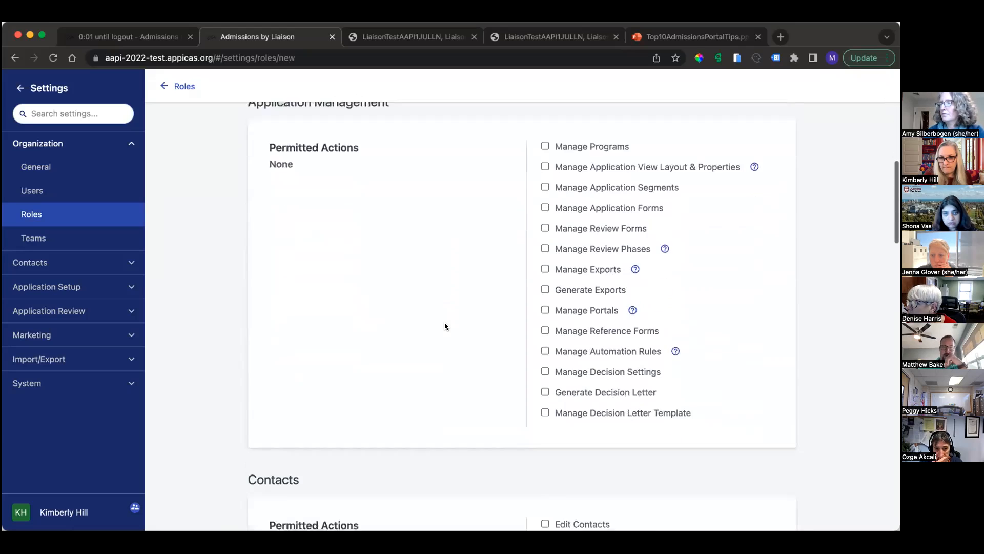
{"action": "scroll", "coordinate": [444, 322], "scroll_direction": "down", "scroll_amount": 15}
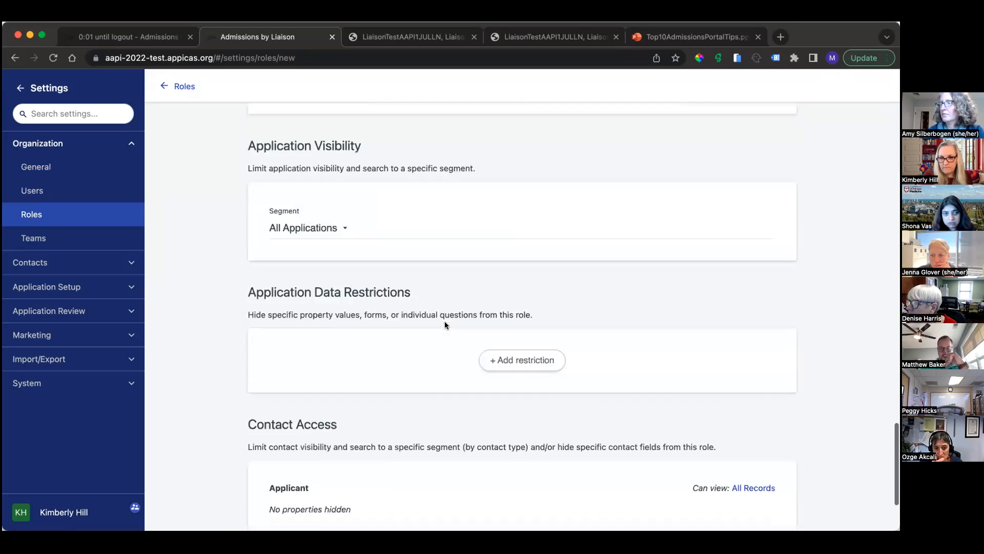
{"action": "scroll", "coordinate": [445, 322], "scroll_direction": "up", "scroll_amount": 3}
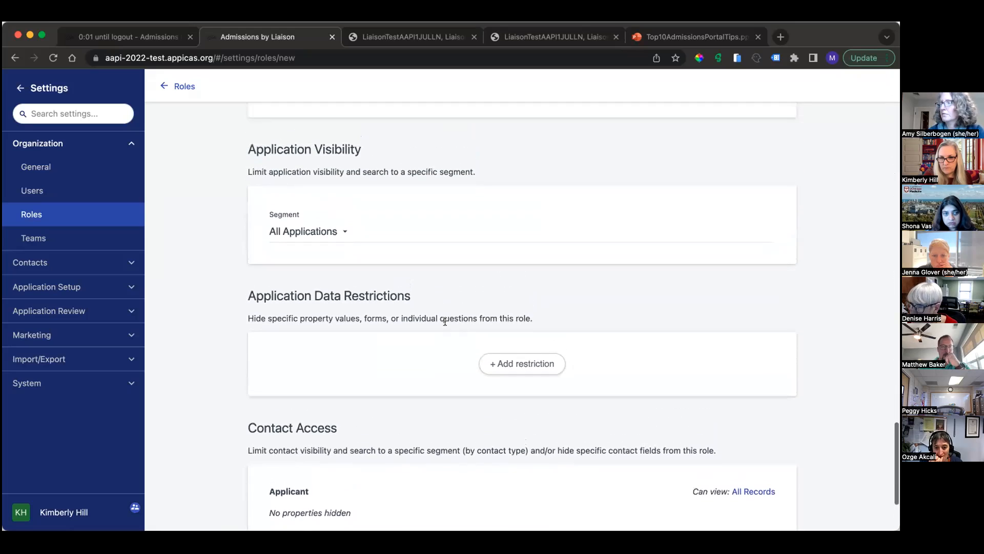
{"action": "left_click_drag", "start_coordinate": [270, 210], "coordinate": [305, 216]}
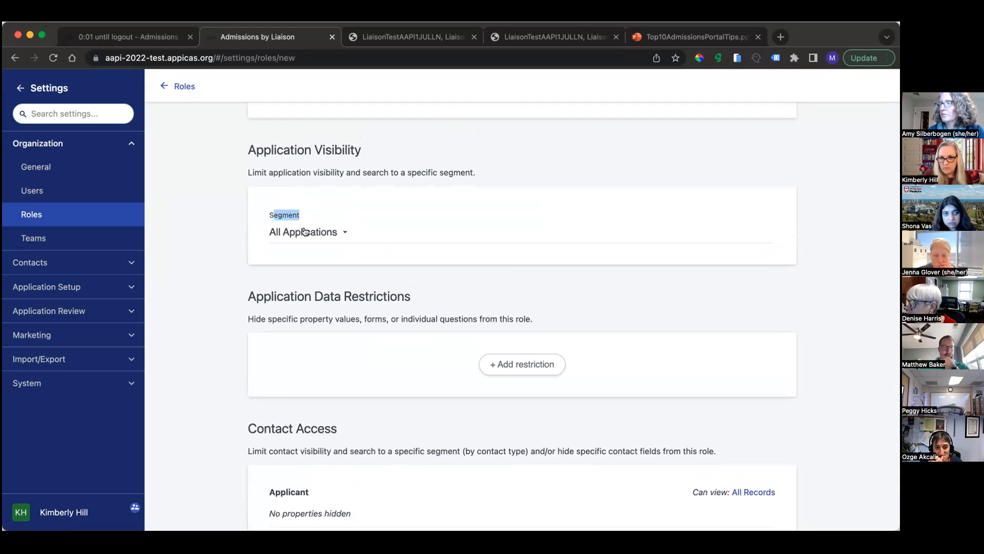
{"action": "left_click", "coordinate": [318, 232]}
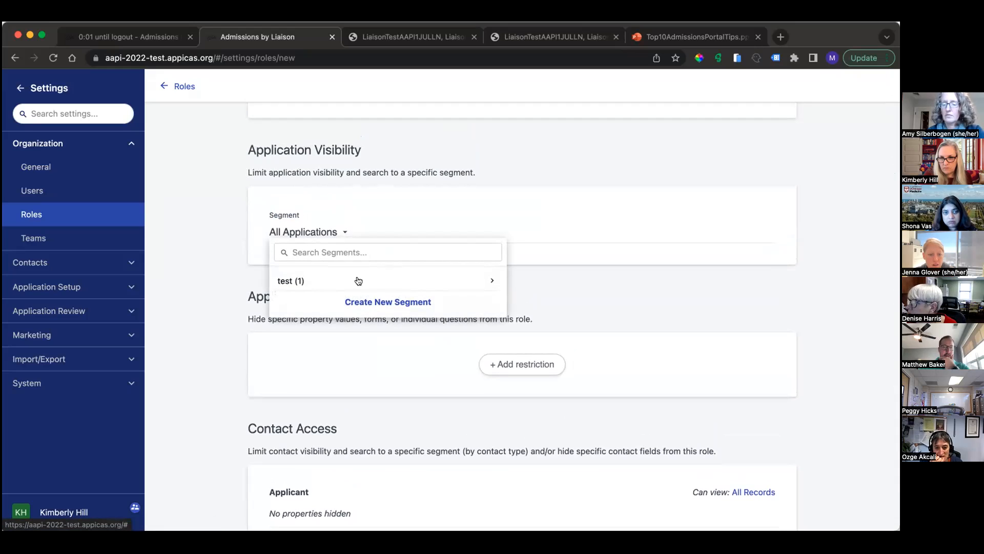
{"action": "left_click", "coordinate": [235, 171]}
{"action": "left_click_drag", "start_coordinate": [237, 147], "coordinate": [406, 191]}
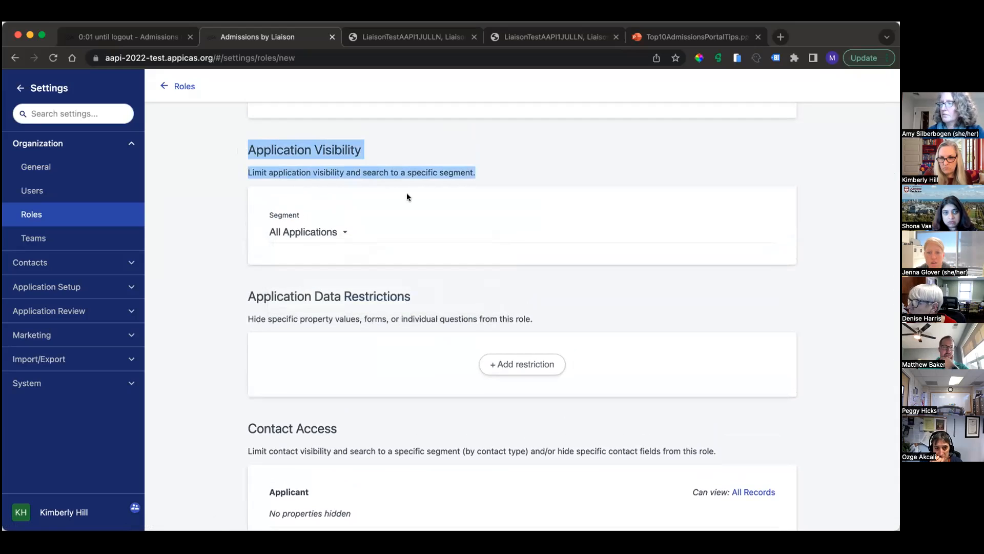
Step: Start a new application segment from the role's visibility setting and name it "No Applications"
{"action": "left_click", "coordinate": [306, 234]}
{"action": "left_click", "coordinate": [309, 233]}
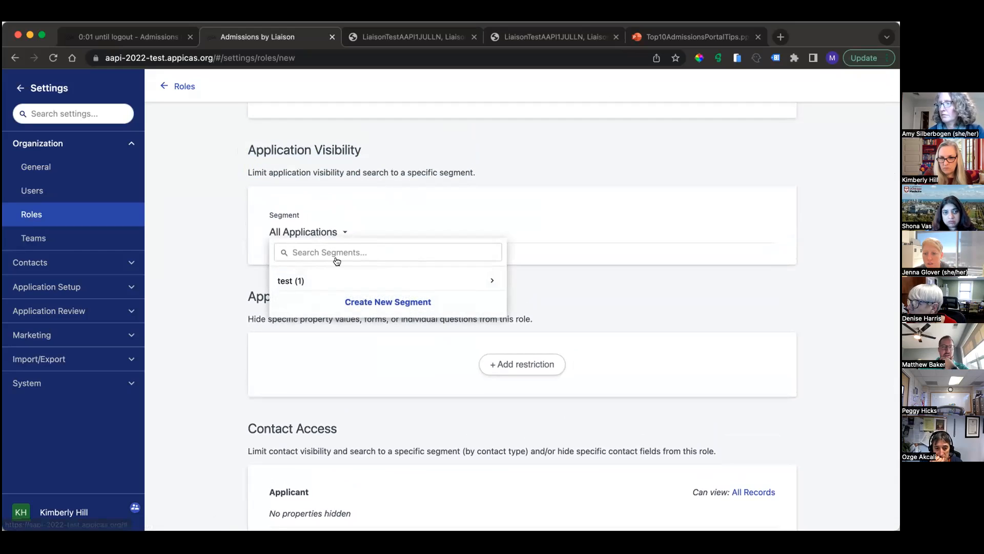
{"action": "scroll", "coordinate": [328, 241], "scroll_direction": "down", "scroll_amount": 1}
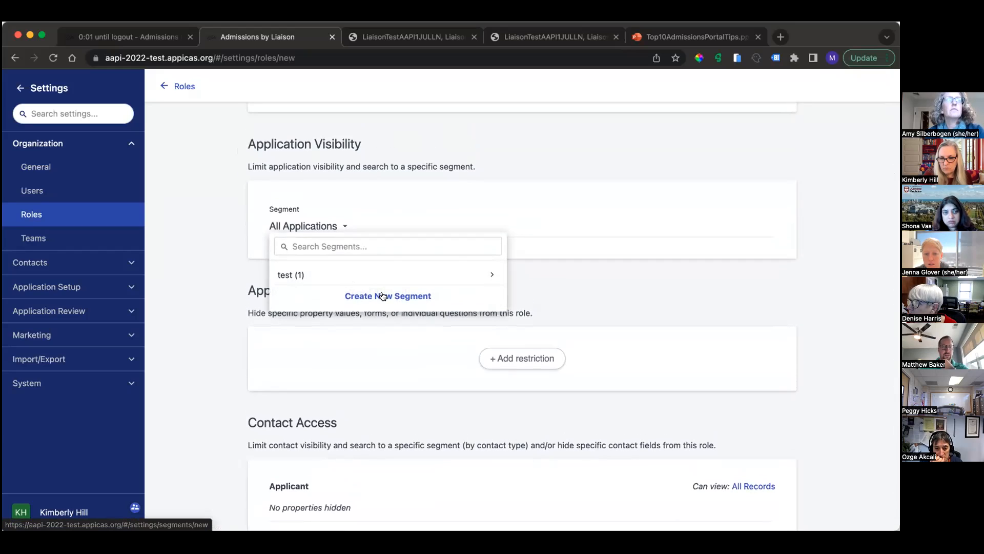
{"action": "left_click", "coordinate": [382, 295]}
{"action": "left_click", "coordinate": [294, 182]}
{"action": "type", "text": "N"}
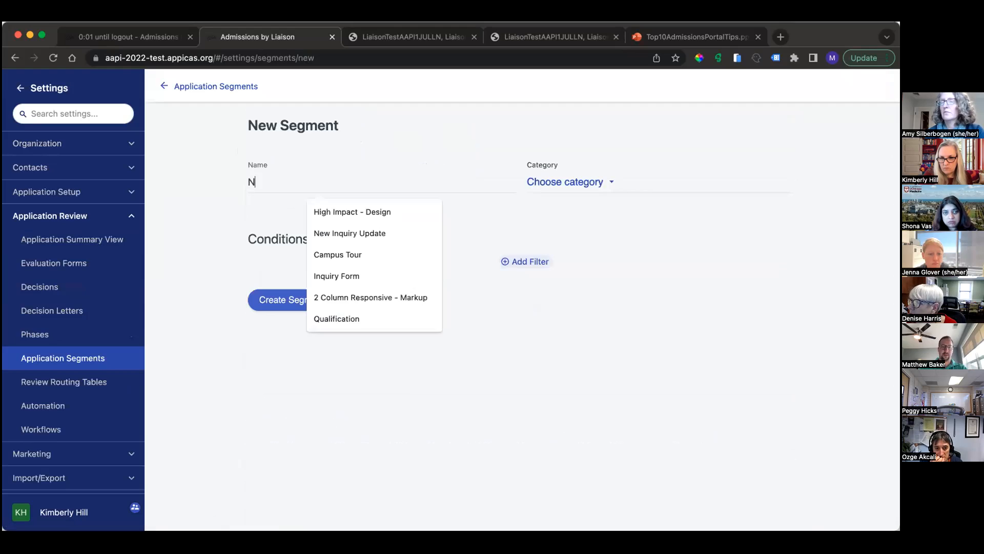
{"action": "type", "text": "o Applications"}
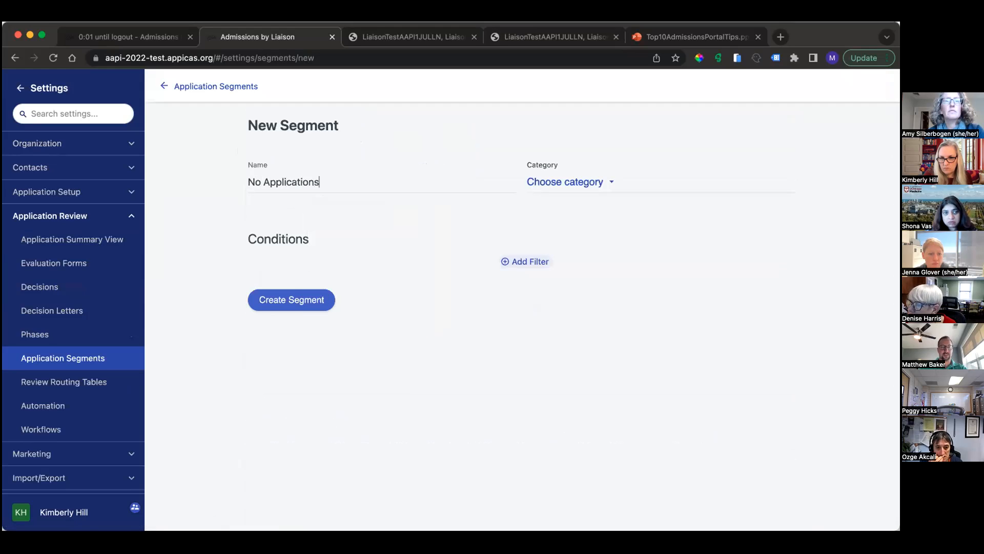
Step: Add a Keyword condition with the nonsense value "-slslslcvs" and create the No Applications segment
{"action": "left_click", "coordinate": [523, 263]}
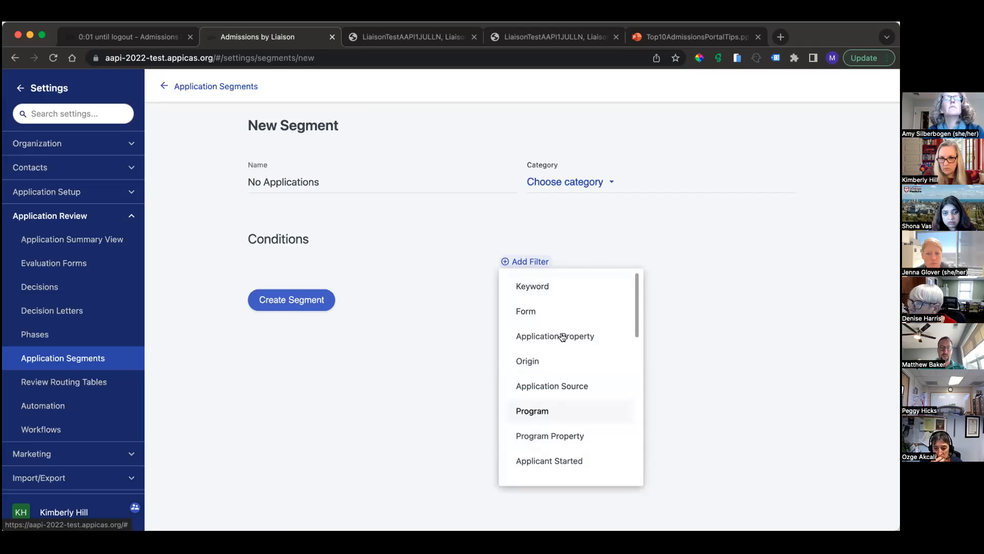
{"action": "left_click", "coordinate": [555, 287]}
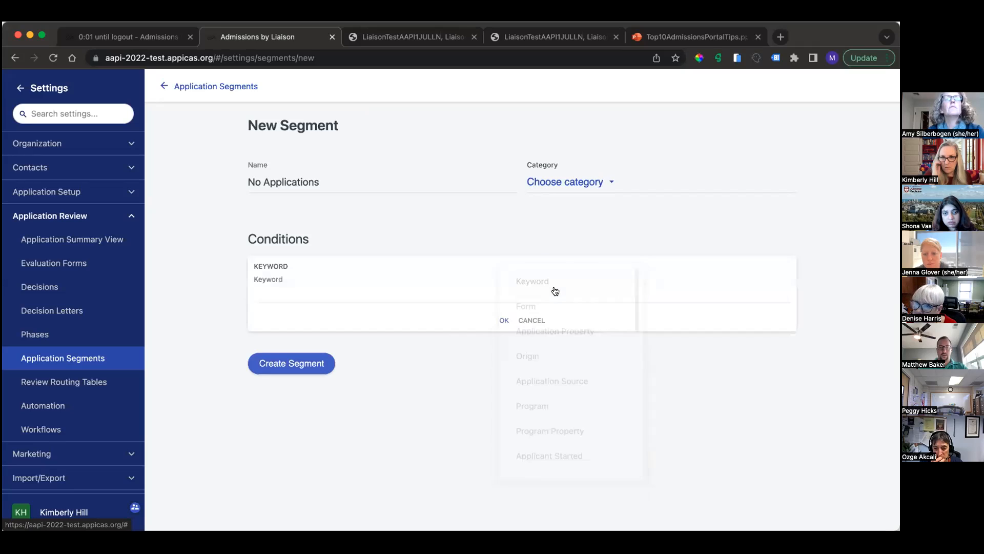
{"action": "left_click", "coordinate": [365, 294]}
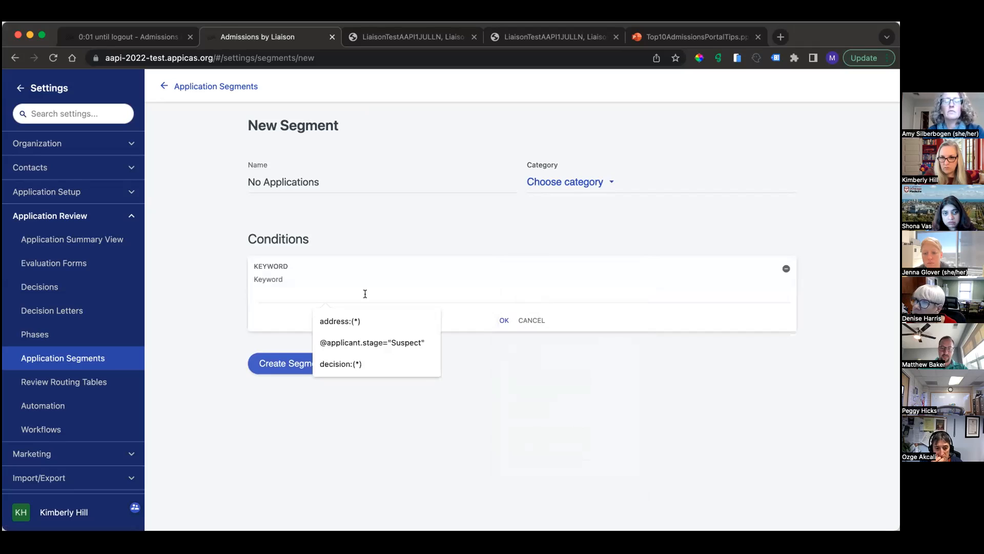
{"action": "type", "text": "-"}
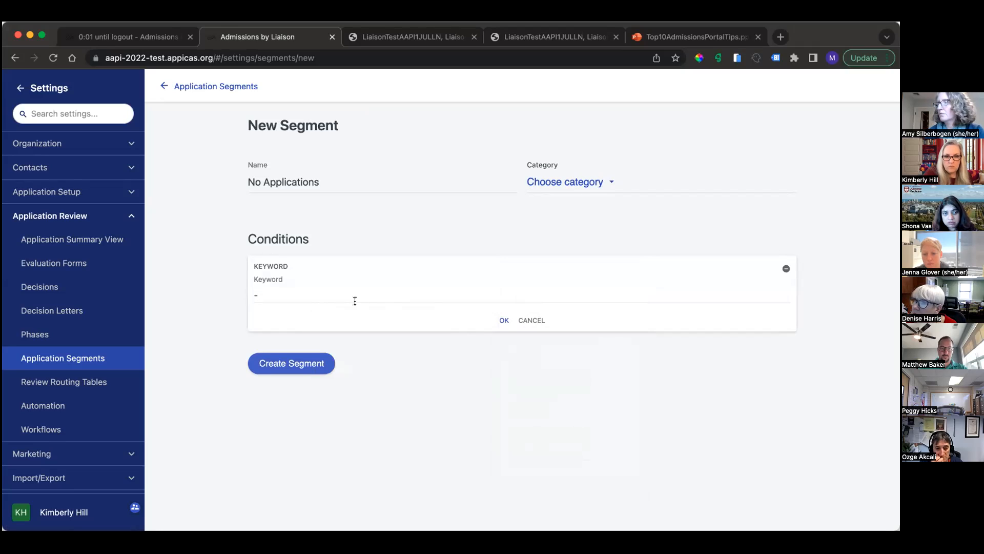
{"action": "type", "text": "slslslcvs"}
{"action": "left_click", "coordinate": [504, 320]}
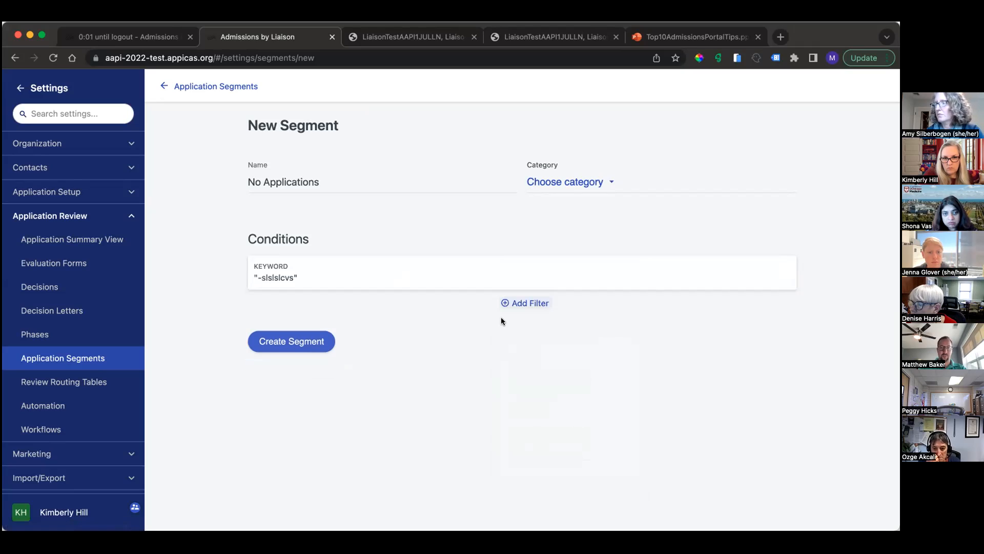
{"action": "left_click", "coordinate": [289, 339]}
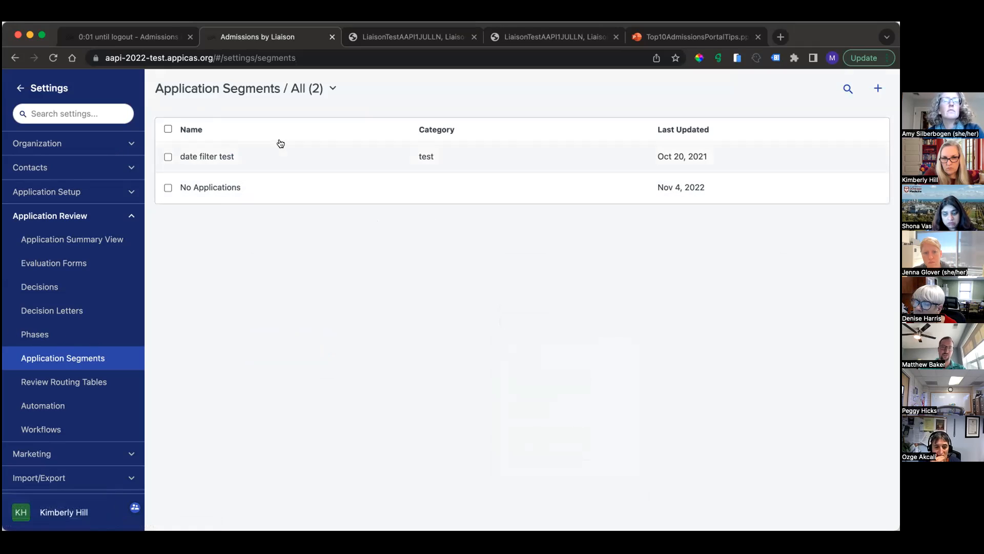
Step: Return to the organization's roles and start a new role named "Reviewer - Only See Assigned"
{"action": "left_click", "coordinate": [38, 144]}
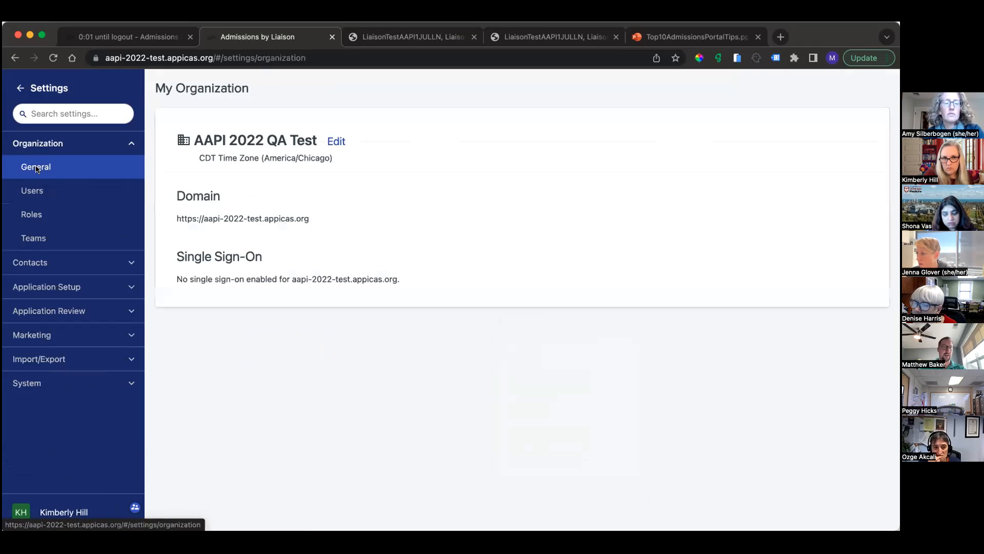
{"action": "left_click", "coordinate": [33, 189]}
{"action": "left_click", "coordinate": [34, 215]}
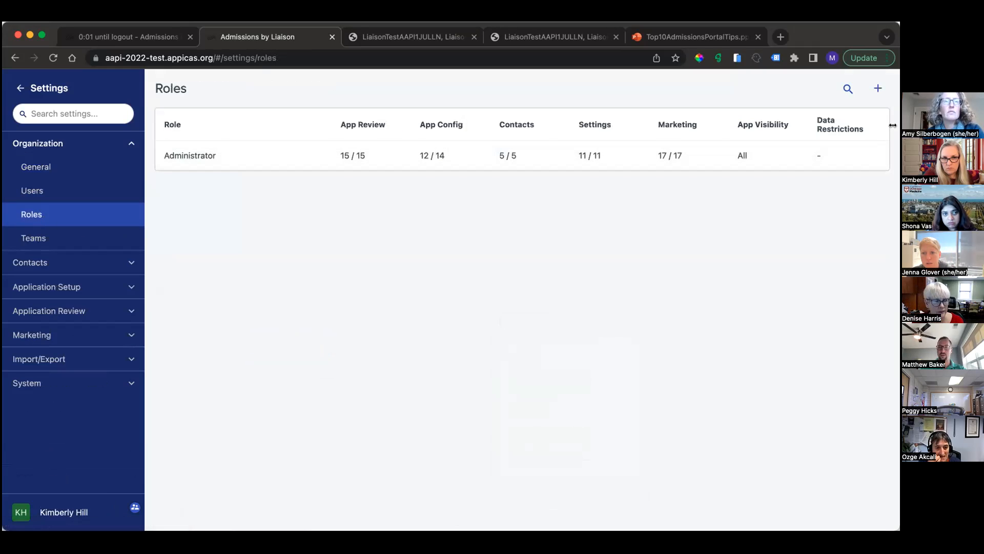
{"action": "left_click", "coordinate": [878, 88]}
{"action": "left_click", "coordinate": [352, 200]}
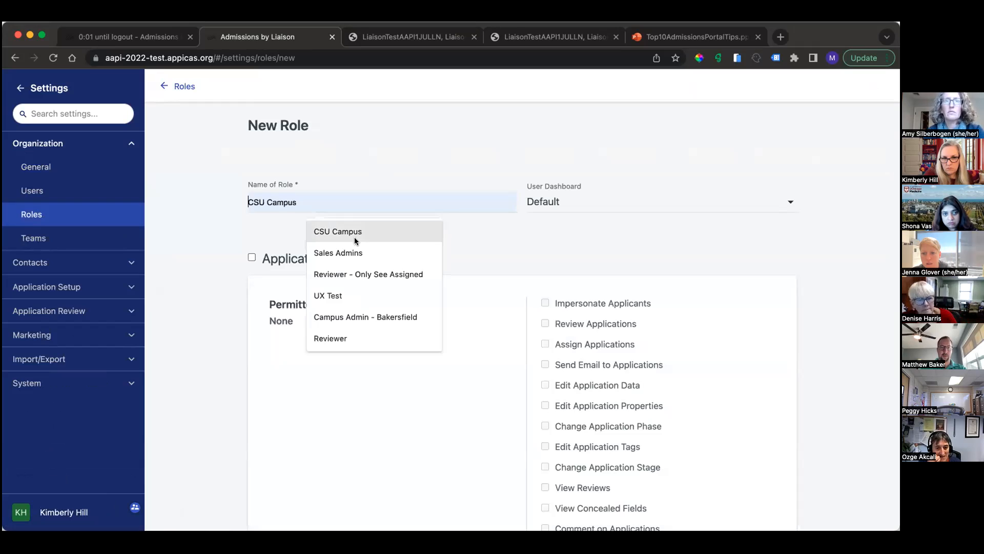
{"action": "left_click", "coordinate": [350, 275]}
Step: Enable Application Review for the new role and permit View Reviews, Edit Application Tags and Review Applications
{"action": "scroll", "coordinate": [319, 400], "scroll_direction": "down", "scroll_amount": 8}
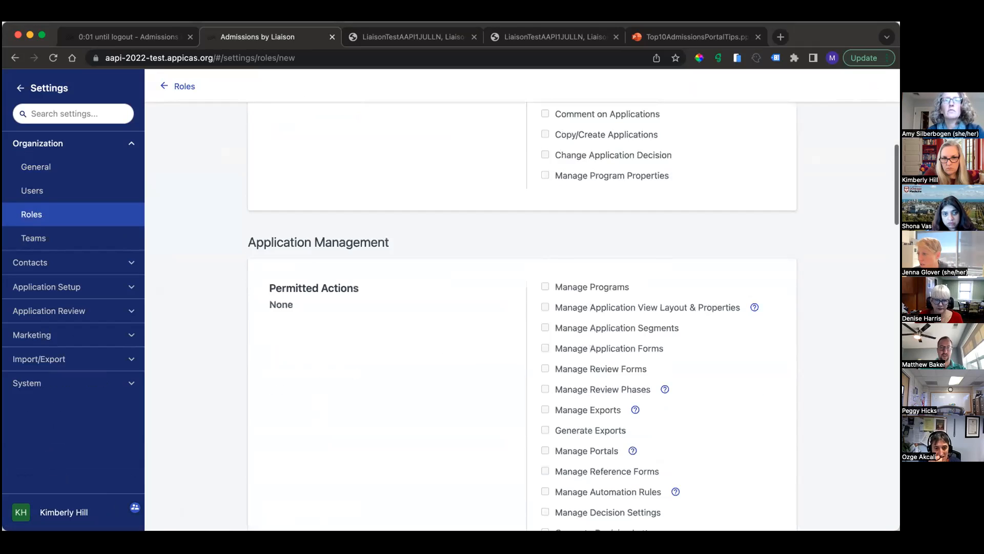
{"action": "scroll", "coordinate": [367, 303], "scroll_direction": "up", "scroll_amount": 8}
{"action": "left_click", "coordinate": [252, 249]}
{"action": "scroll", "coordinate": [556, 332], "scroll_direction": "down", "scroll_amount": 5}
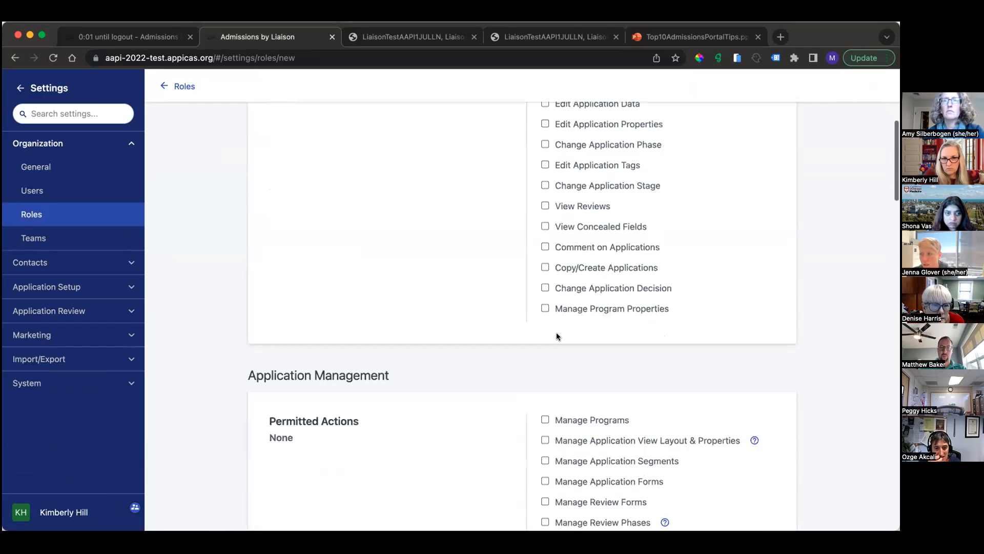
{"action": "scroll", "coordinate": [575, 206], "scroll_direction": "up", "scroll_amount": 1}
{"action": "scroll", "coordinate": [575, 205], "scroll_direction": "up", "scroll_amount": 2}
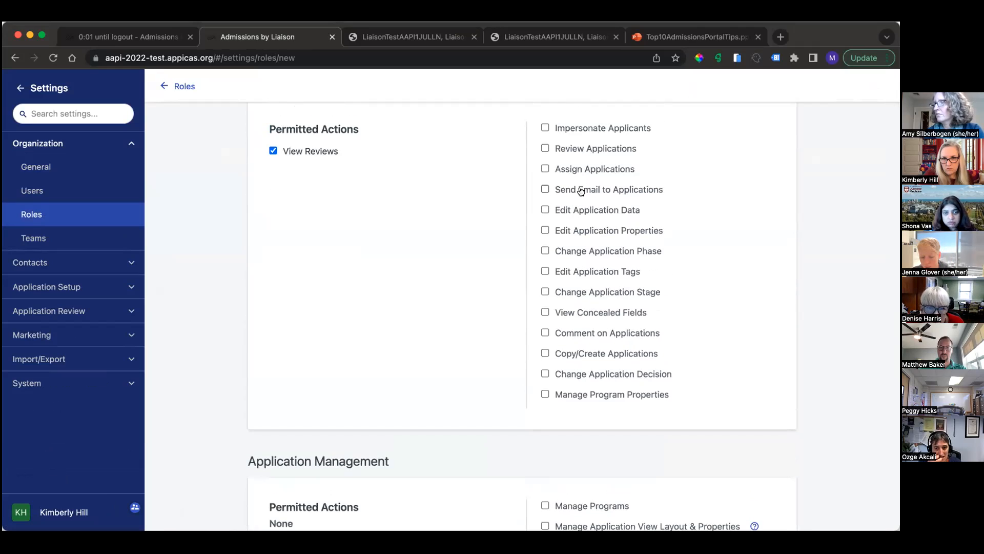
{"action": "left_click", "coordinate": [581, 271]}
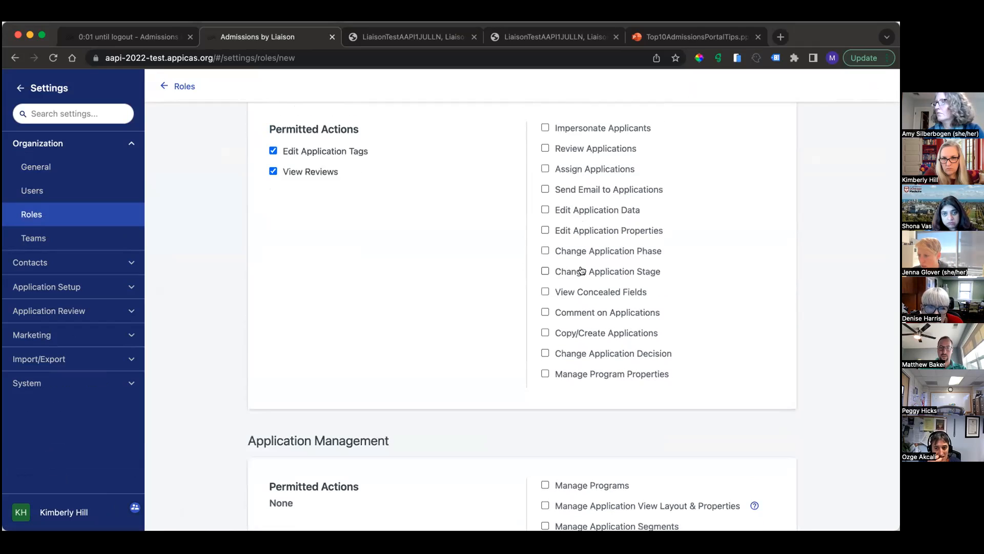
{"action": "left_click", "coordinate": [574, 148]}
Step: Limit the role's application visibility to the No Applications segment and create the role
{"action": "scroll", "coordinate": [571, 164], "scroll_direction": "down", "scroll_amount": 15}
{"action": "scroll", "coordinate": [570, 162], "scroll_direction": "down", "scroll_amount": 10}
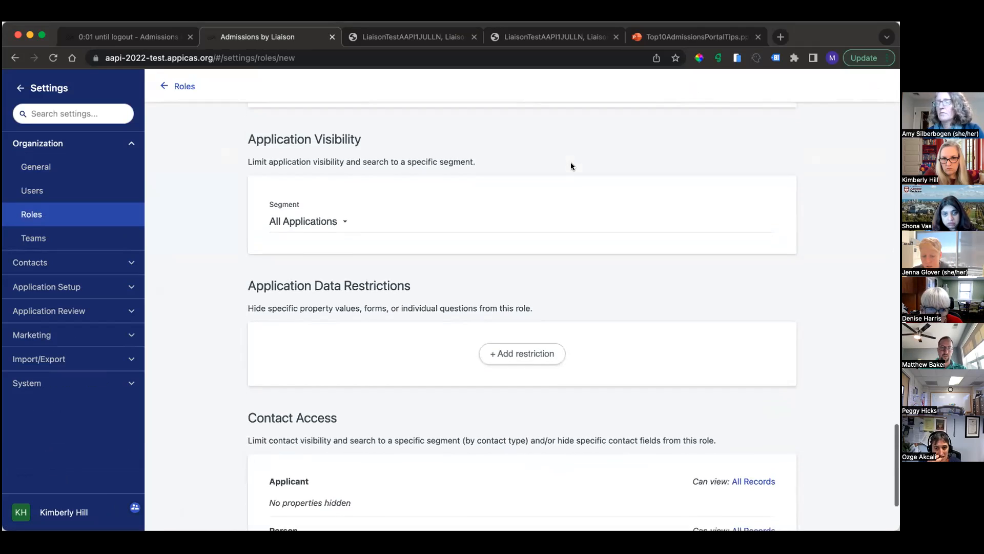
{"action": "left_click", "coordinate": [295, 213]}
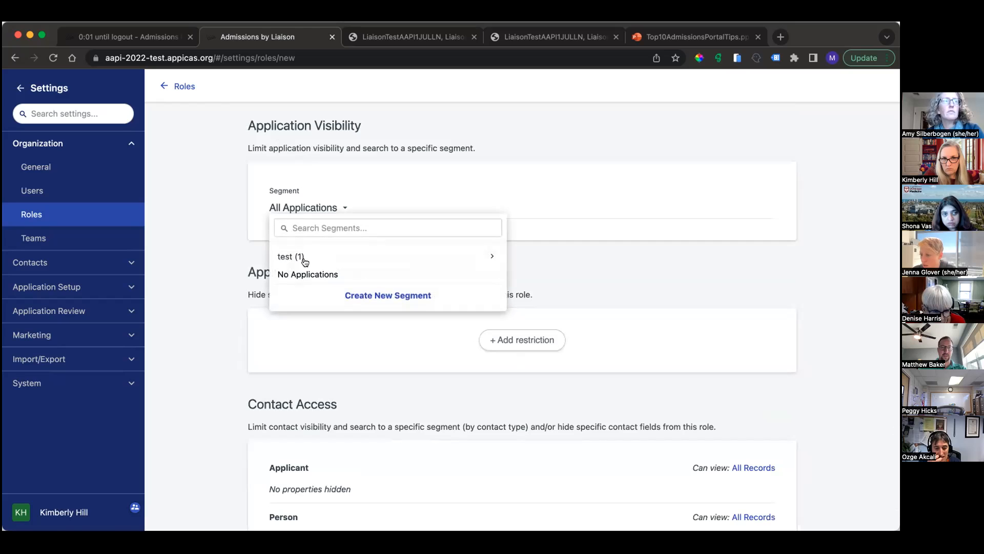
{"action": "left_click", "coordinate": [301, 272]}
{"action": "scroll", "coordinate": [257, 396], "scroll_direction": "down", "scroll_amount": 5}
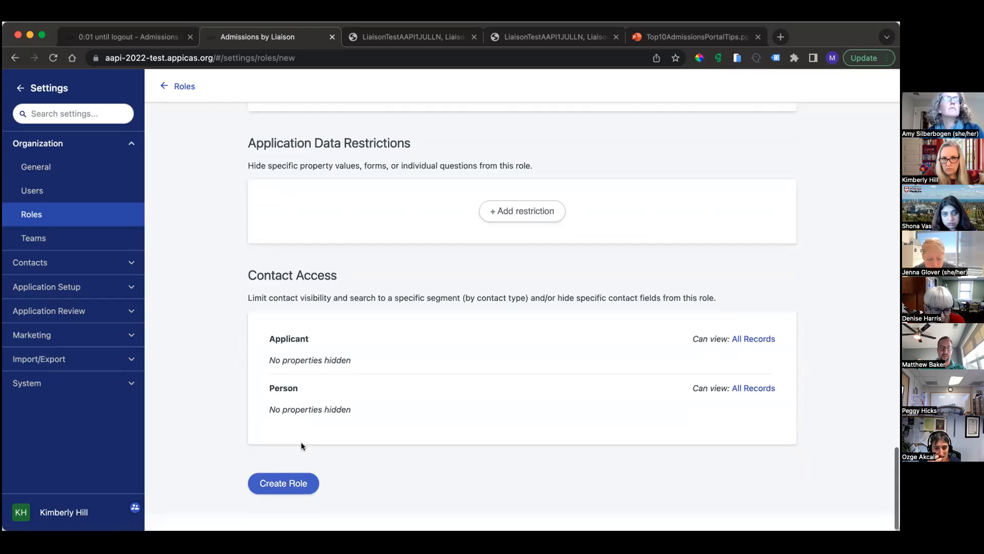
{"action": "left_click", "coordinate": [286, 500]}
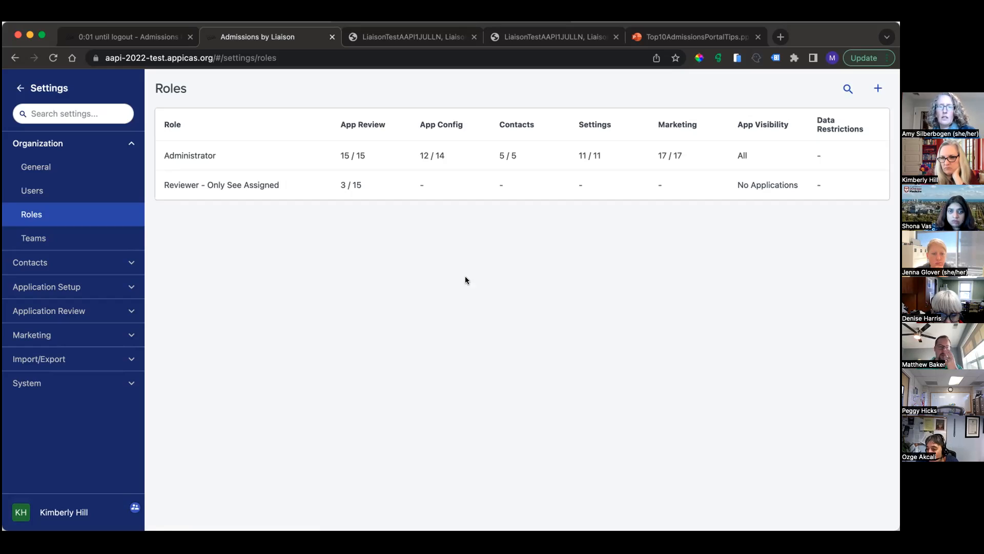
Step: Reopen the "Reviewer - Only See Assigned" role, remove its View Reviews permission and save the changes
{"action": "left_click", "coordinate": [409, 187]}
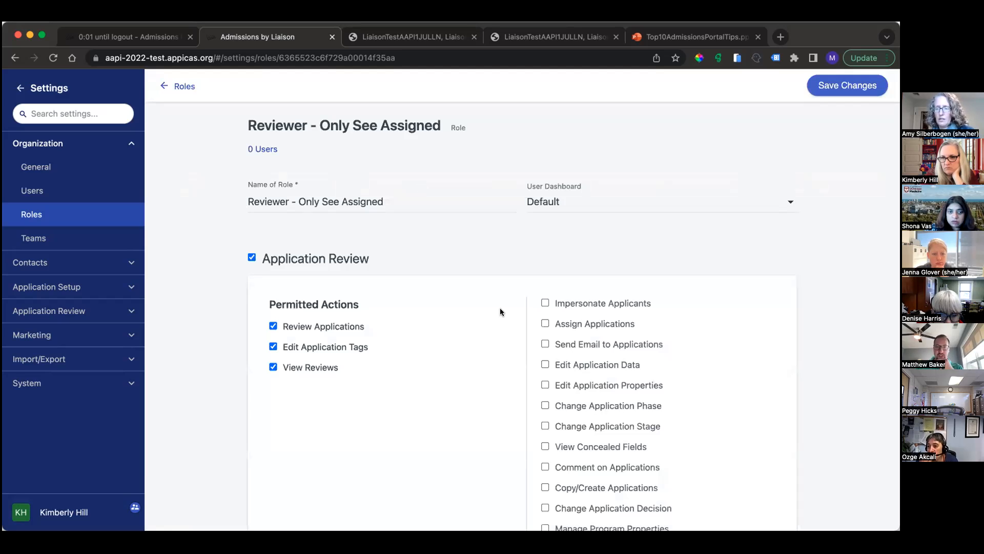
{"action": "left_click_drag", "start_coordinate": [340, 292], "coordinate": [281, 296]}
{"action": "left_click", "coordinate": [270, 292]}
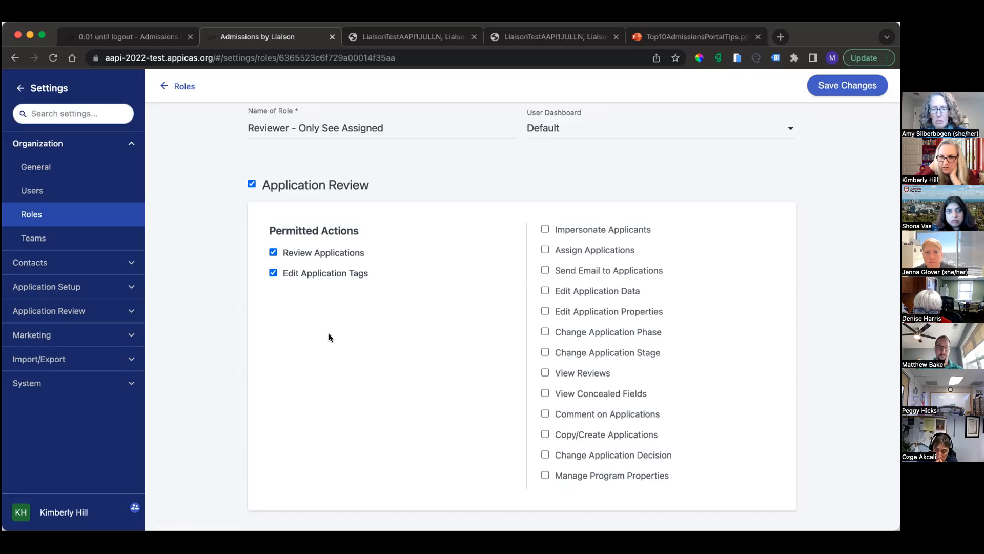
{"action": "left_click", "coordinate": [855, 91]}
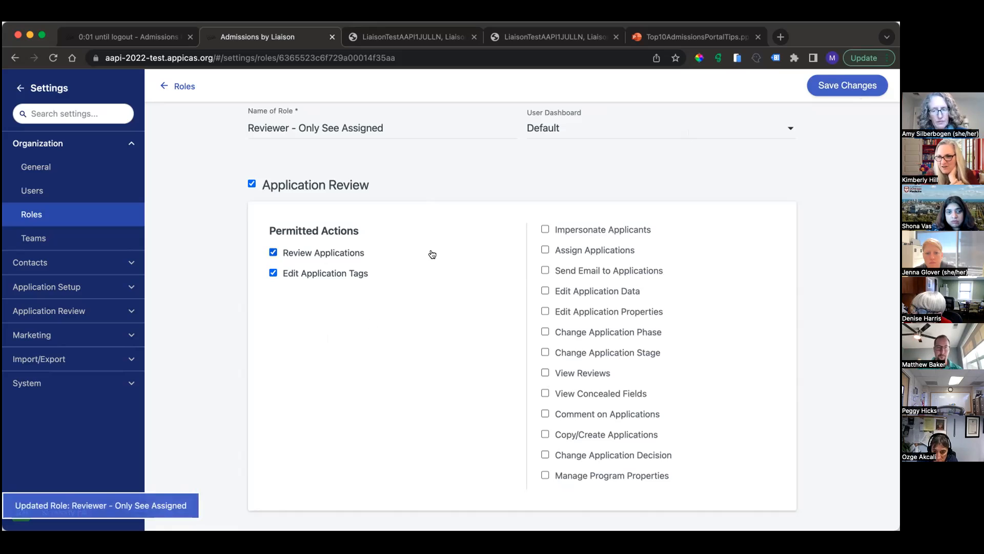
Step: Leave the role settings and filter the Applications list by Application Origin "import"
{"action": "scroll", "coordinate": [430, 253], "scroll_direction": "up", "scroll_amount": 3}
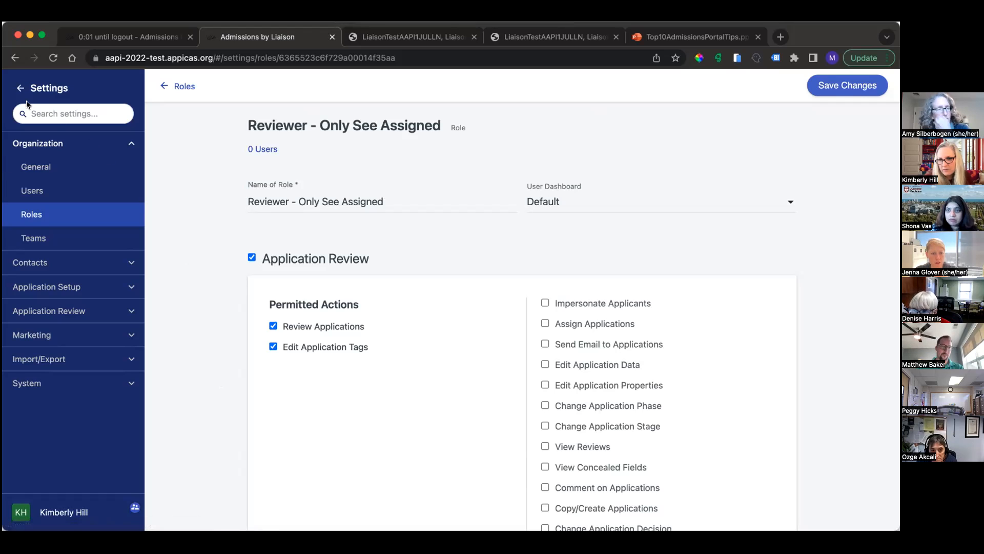
{"action": "left_click", "coordinate": [21, 88]}
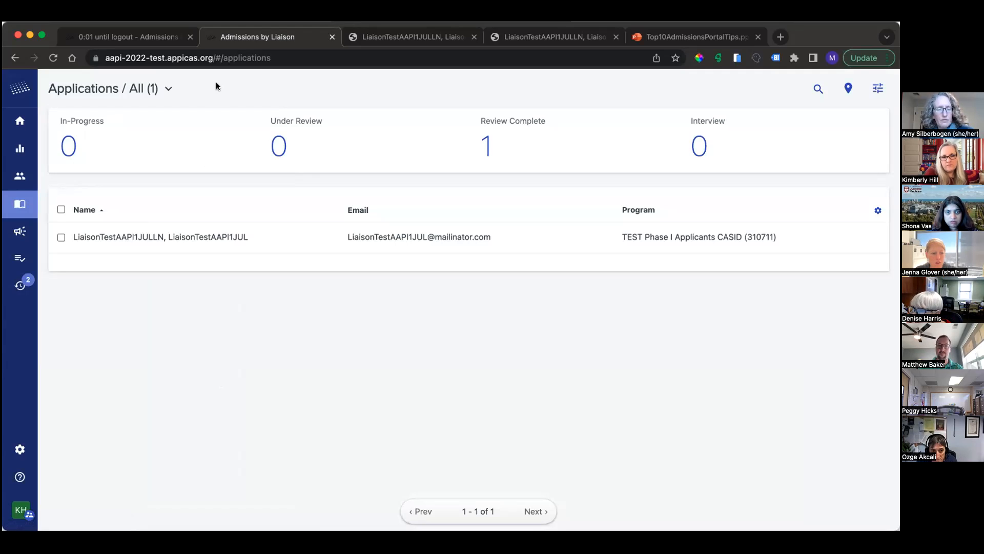
{"action": "left_click", "coordinate": [879, 87]}
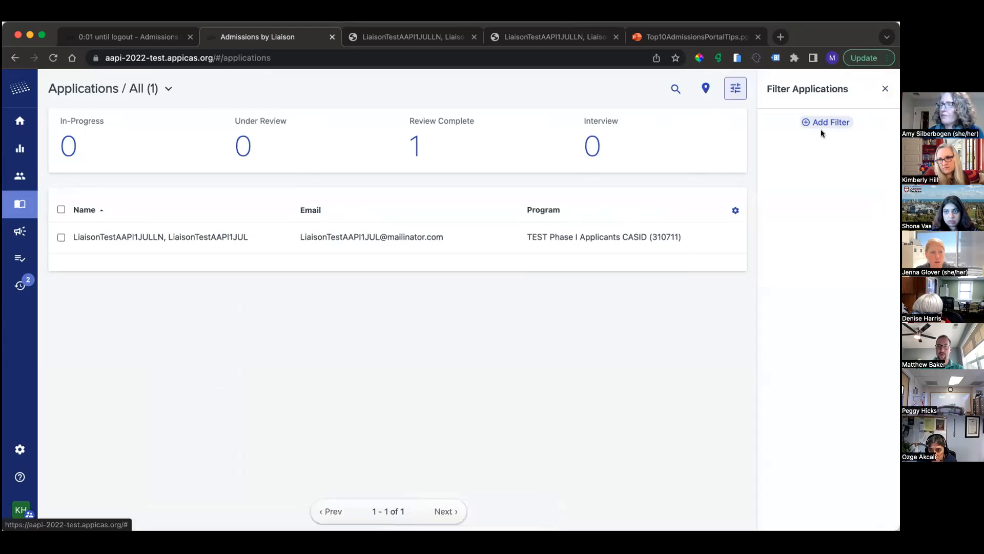
{"action": "left_click", "coordinate": [820, 123]}
{"action": "left_click", "coordinate": [781, 223]}
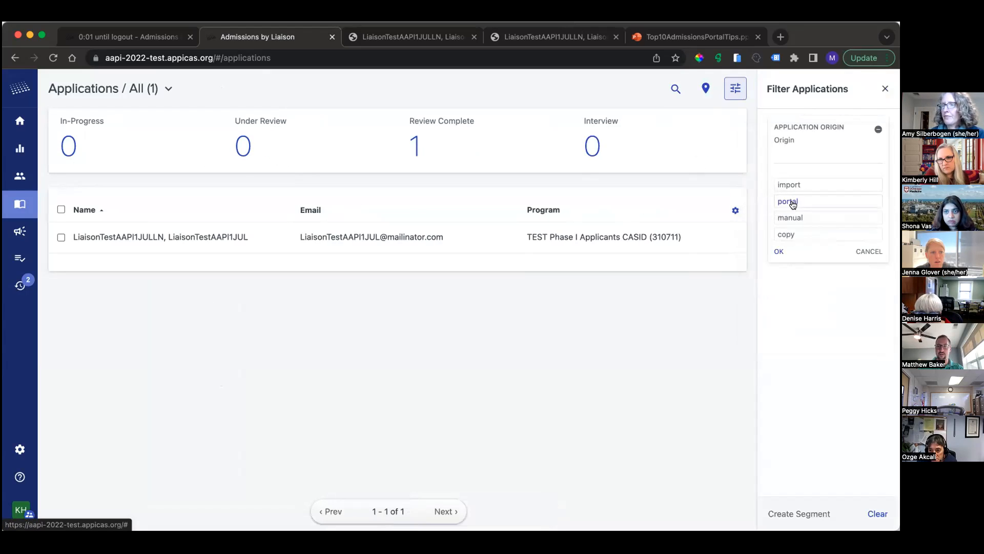
{"action": "left_click", "coordinate": [799, 186]}
{"action": "left_click", "coordinate": [777, 252]}
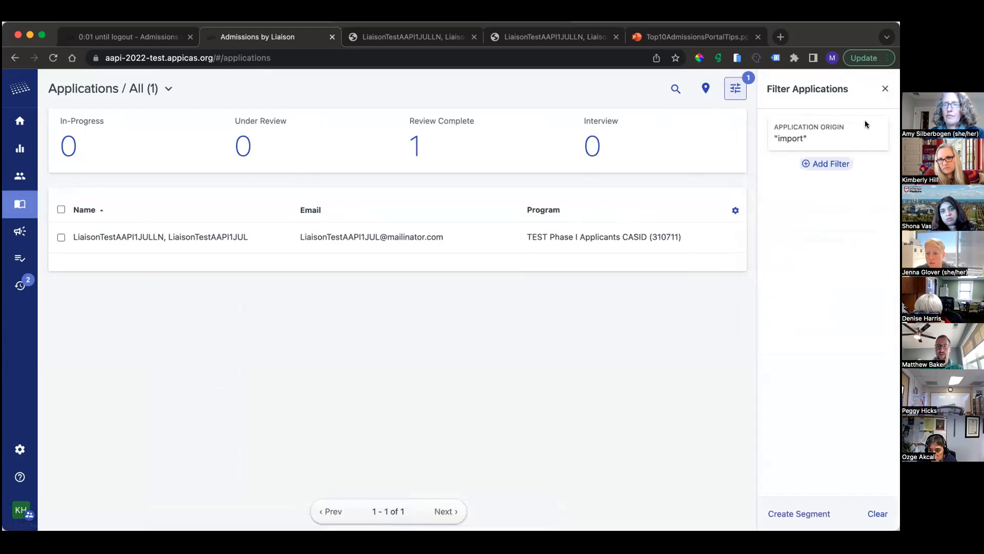
{"action": "left_click", "coordinate": [884, 89]}
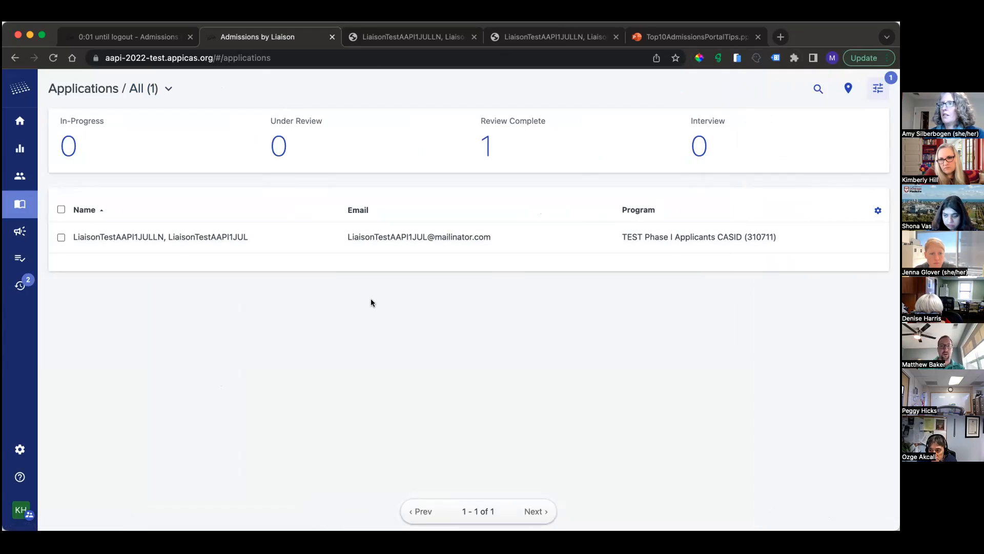
Step: Open the Default Dashboard report for editing, check which programs it can cover, and leave without changing it
{"action": "left_click", "coordinate": [28, 126]}
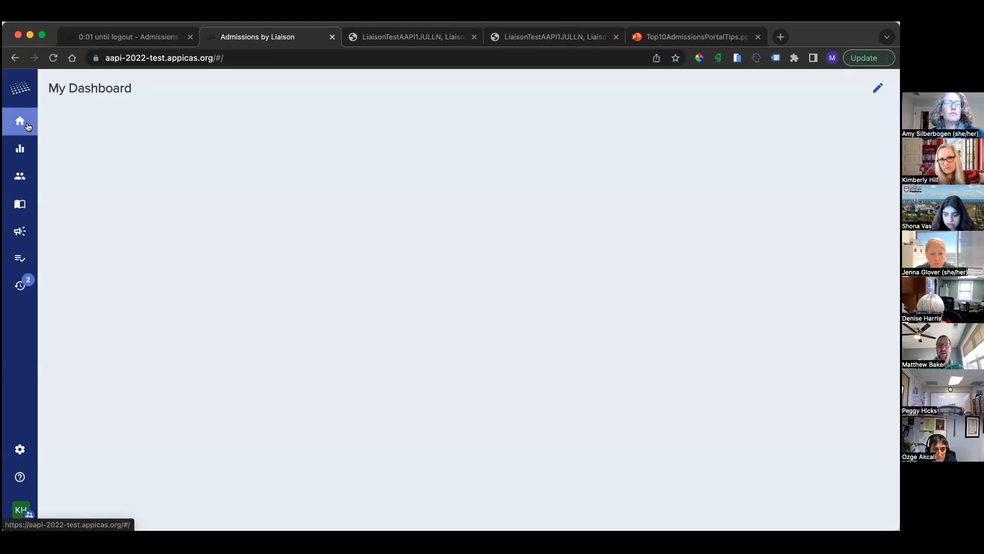
{"action": "left_click", "coordinate": [20, 148]}
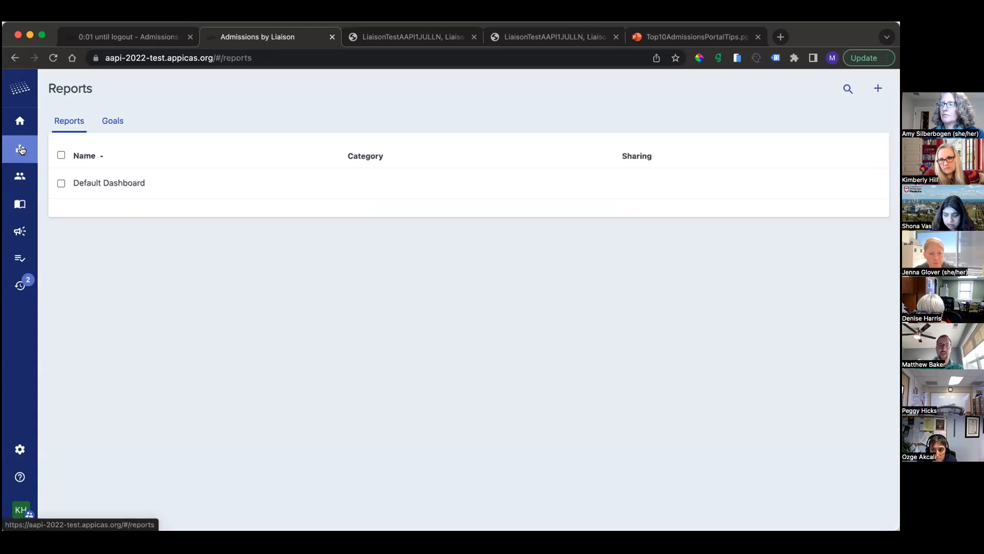
{"action": "left_click", "coordinate": [188, 183]}
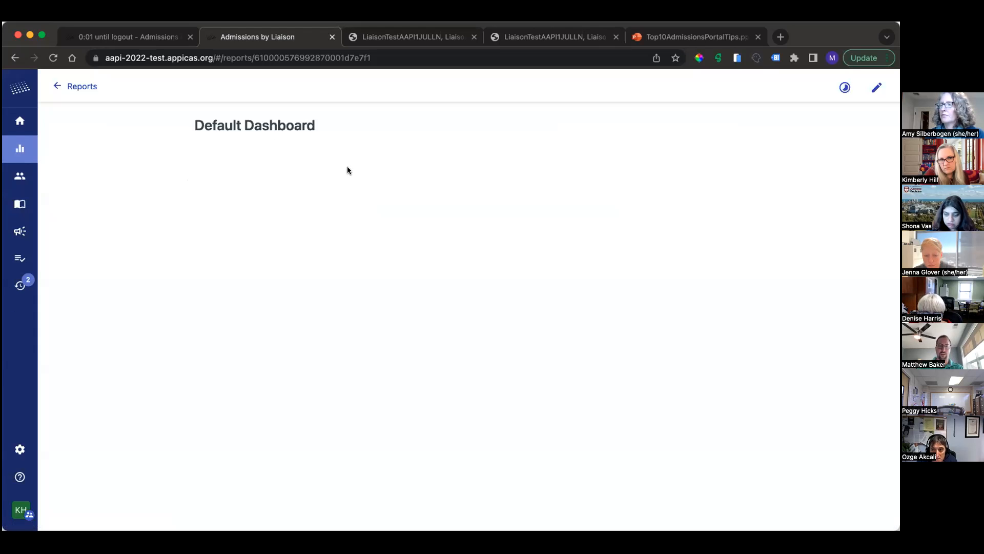
{"action": "left_click", "coordinate": [877, 88]}
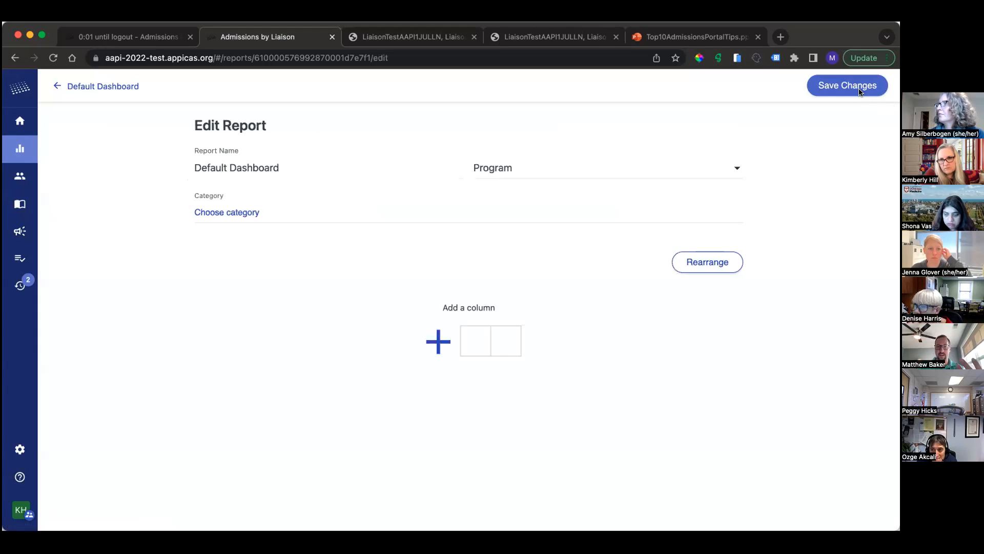
{"action": "left_click", "coordinate": [539, 169]}
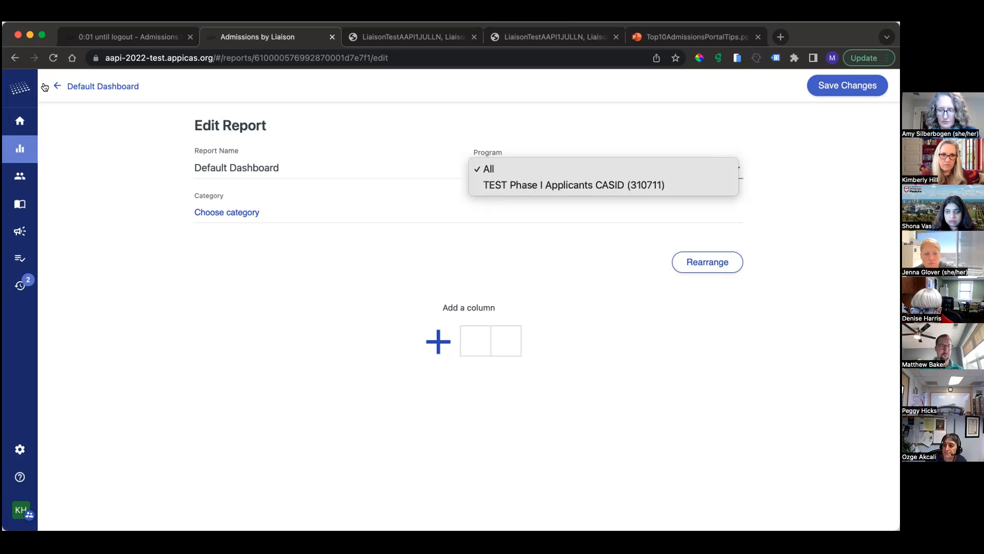
{"action": "left_click", "coordinate": [60, 88]}
{"action": "left_click", "coordinate": [60, 87]}
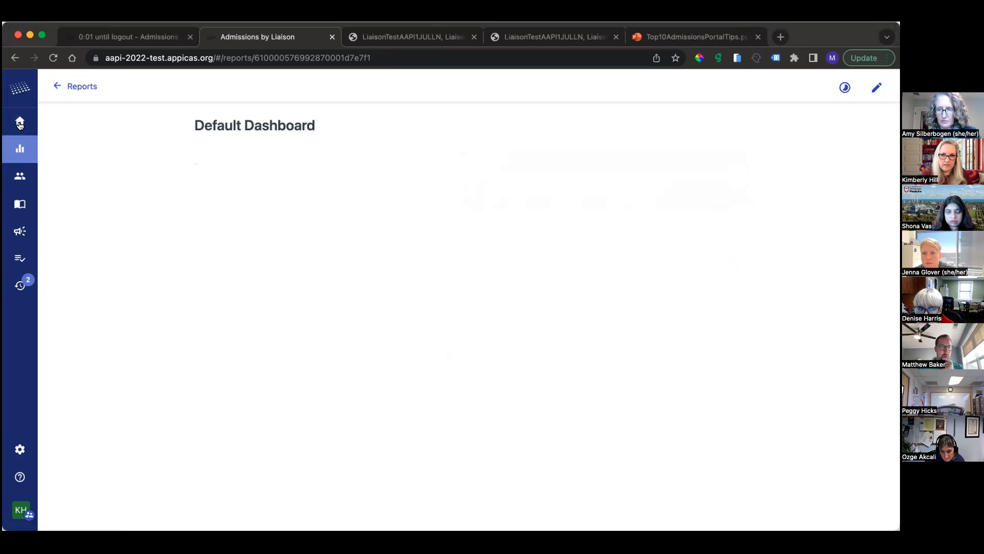
Step: Open the test applicant's application from the Applications list and show its history
{"action": "left_click", "coordinate": [20, 203]}
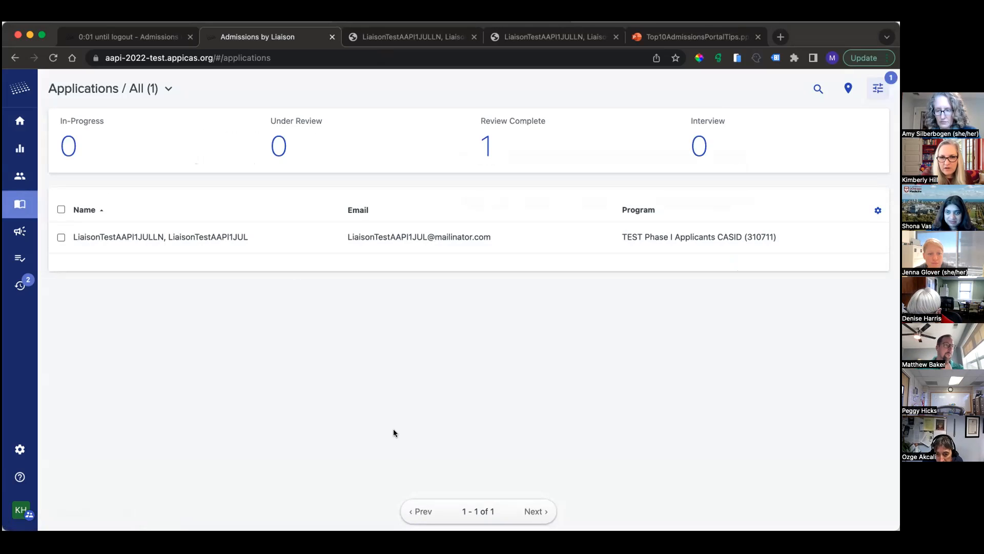
{"action": "left_click", "coordinate": [529, 232]}
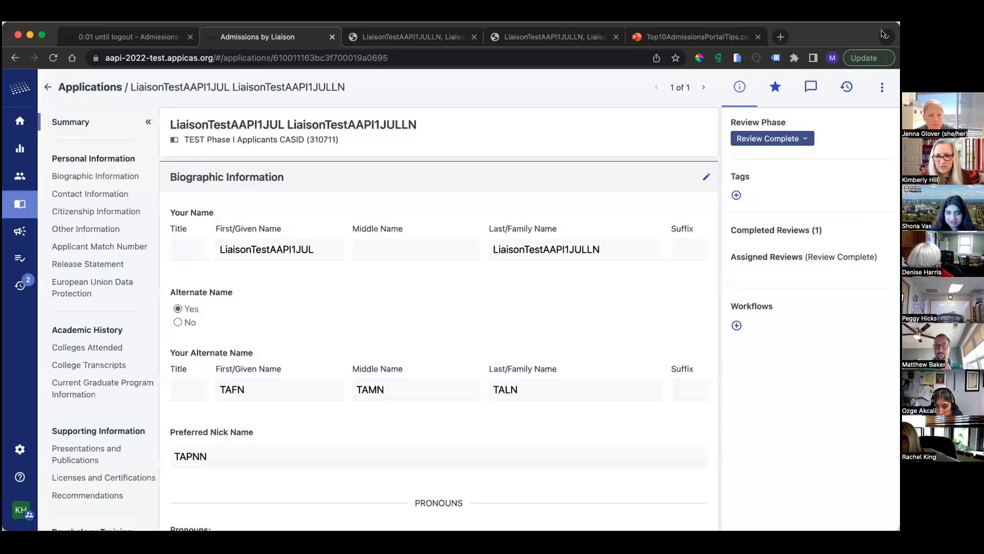
{"action": "left_click", "coordinate": [772, 190]}
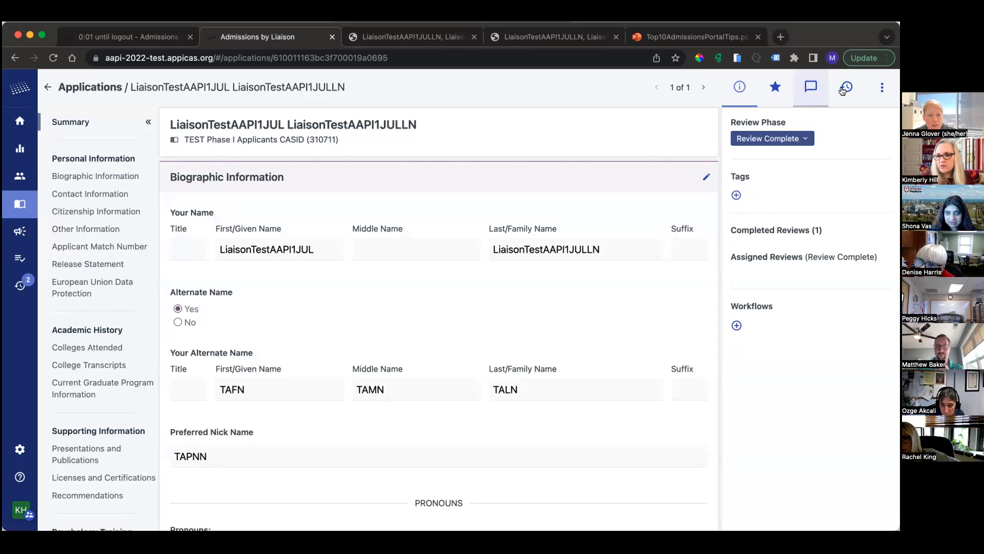
{"action": "left_click", "coordinate": [852, 102]}
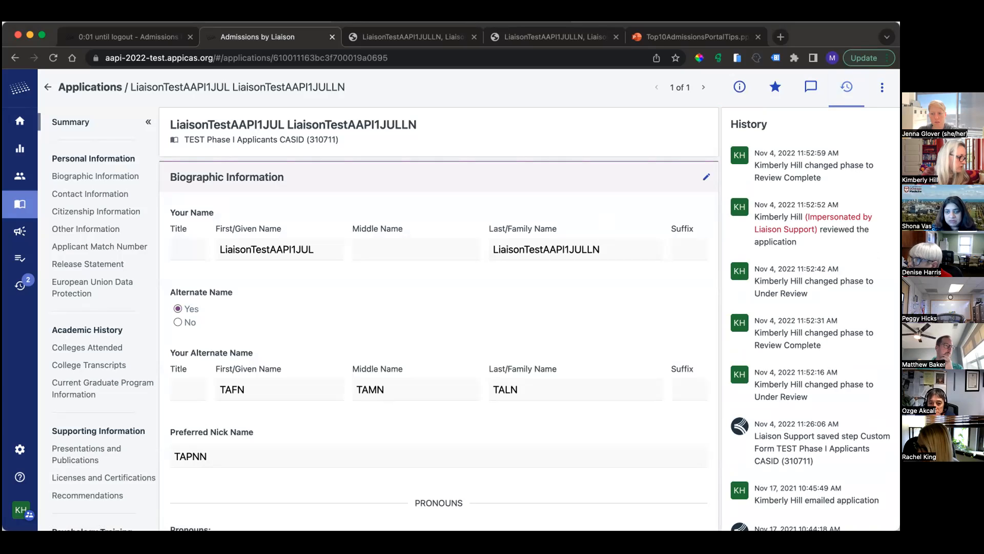
Step: Look at the support contacts slide in the Top10AdmissionsPortalTips presentation, then return to the applicant's record in Admissions
{"action": "left_click", "coordinate": [708, 38]}
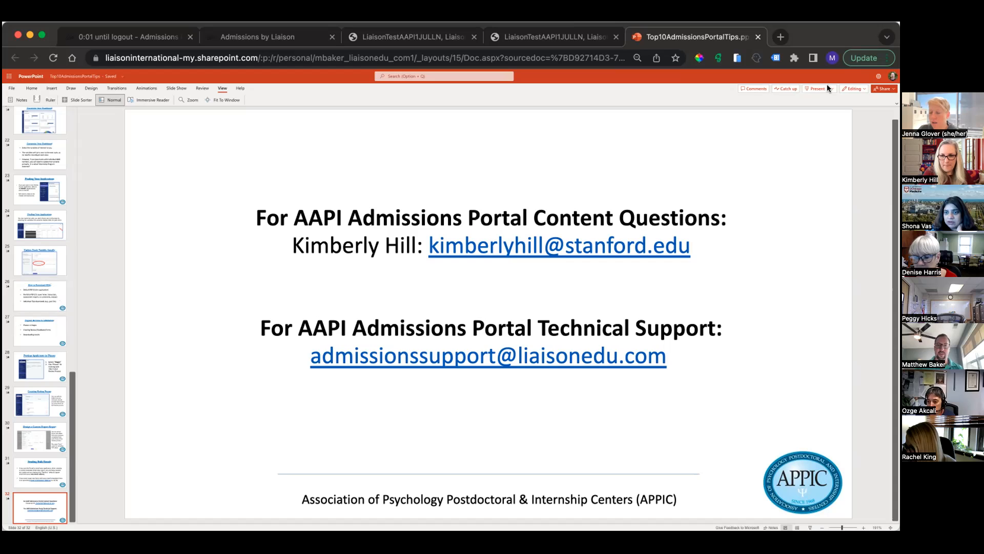
{"action": "left_click", "coordinate": [588, 30]}
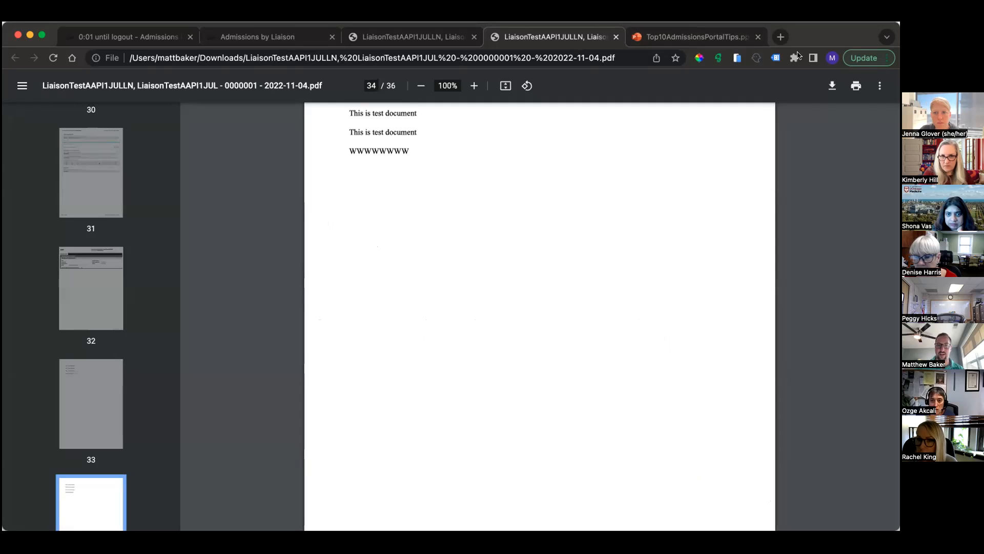
{"action": "left_click", "coordinate": [382, 40]}
{"action": "left_click", "coordinate": [246, 36]}
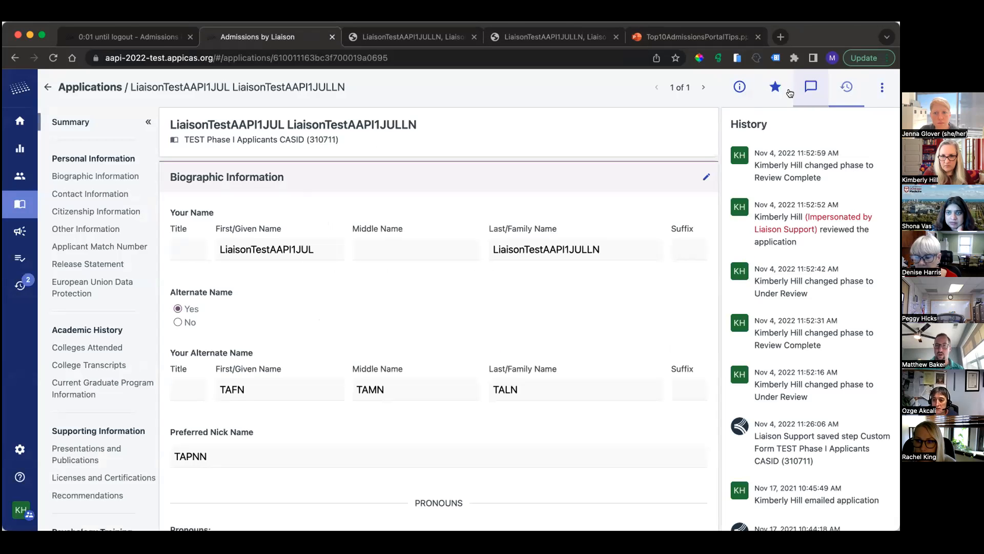
Step: Go through the application's review phase information, own review, comments and history in turn
{"action": "left_click", "coordinate": [740, 87]}
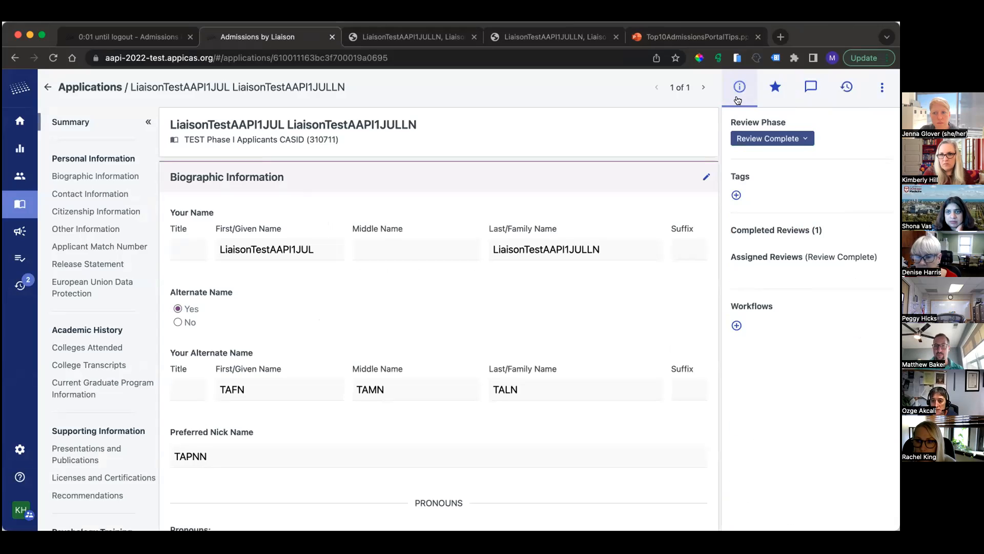
{"action": "left_click", "coordinate": [773, 95]}
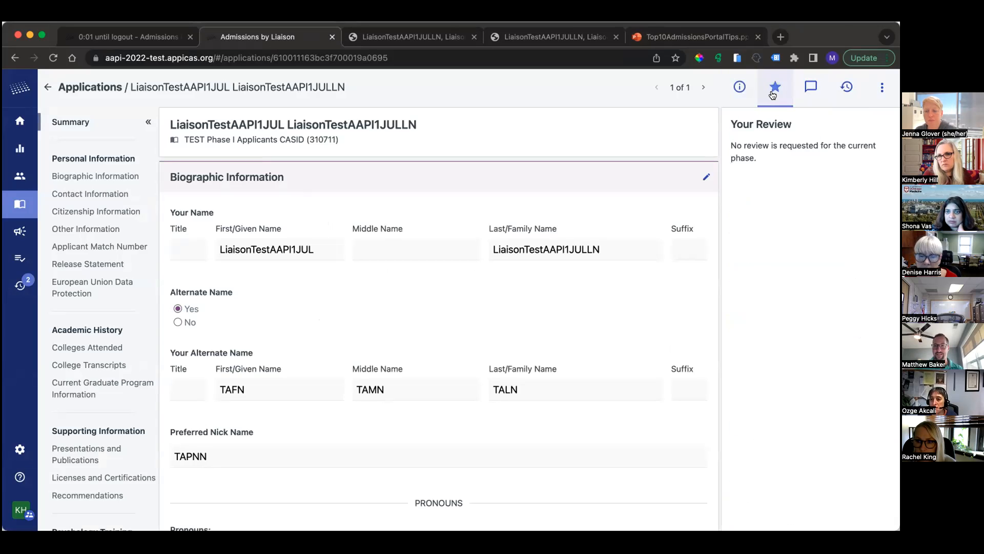
{"action": "left_click", "coordinate": [808, 95]}
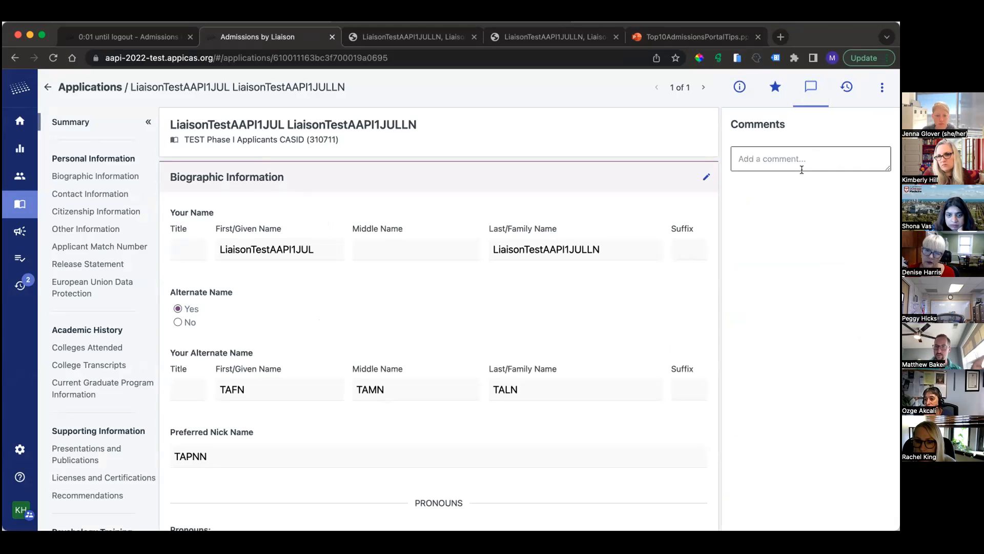
{"action": "left_click", "coordinate": [846, 83]}
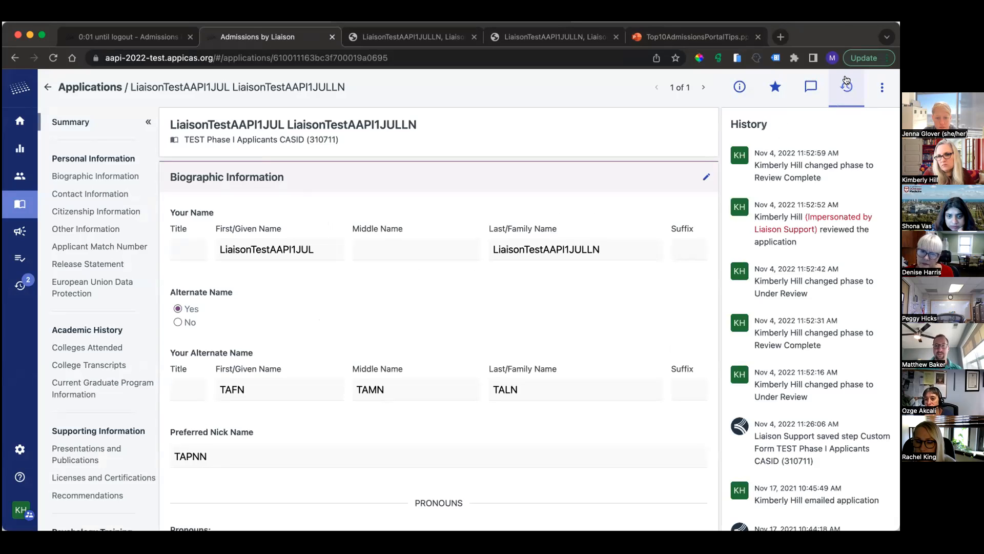